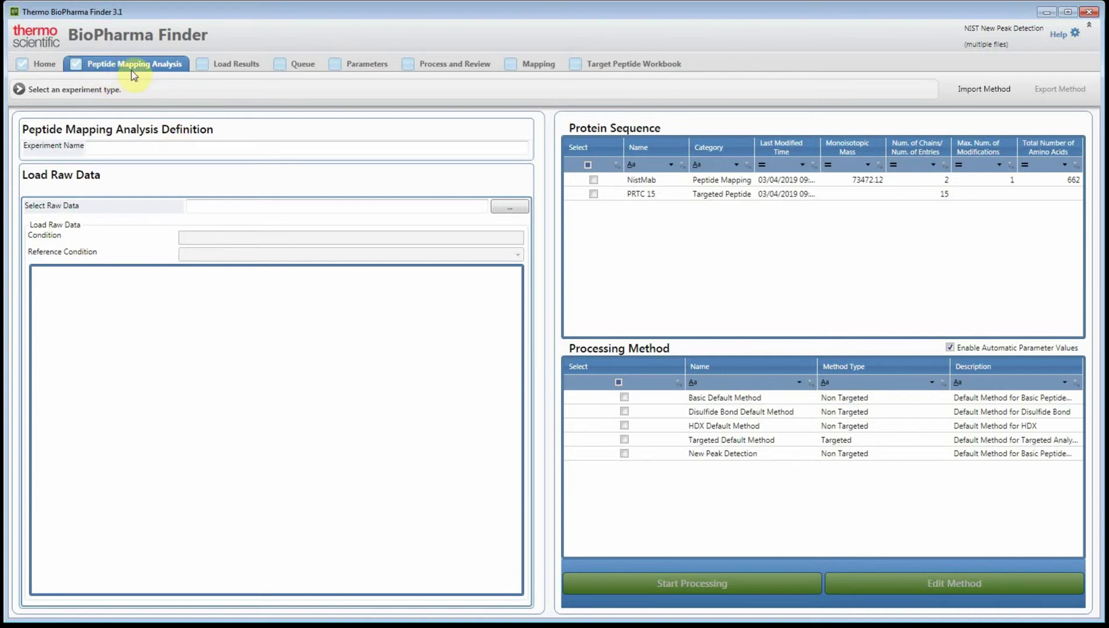
Step: Name the experiment NIST Spike and load the raw data files Control_MS2_10_RR and Spike_MS2_11_RR
{"action": "left_click", "coordinate": [219, 145]}
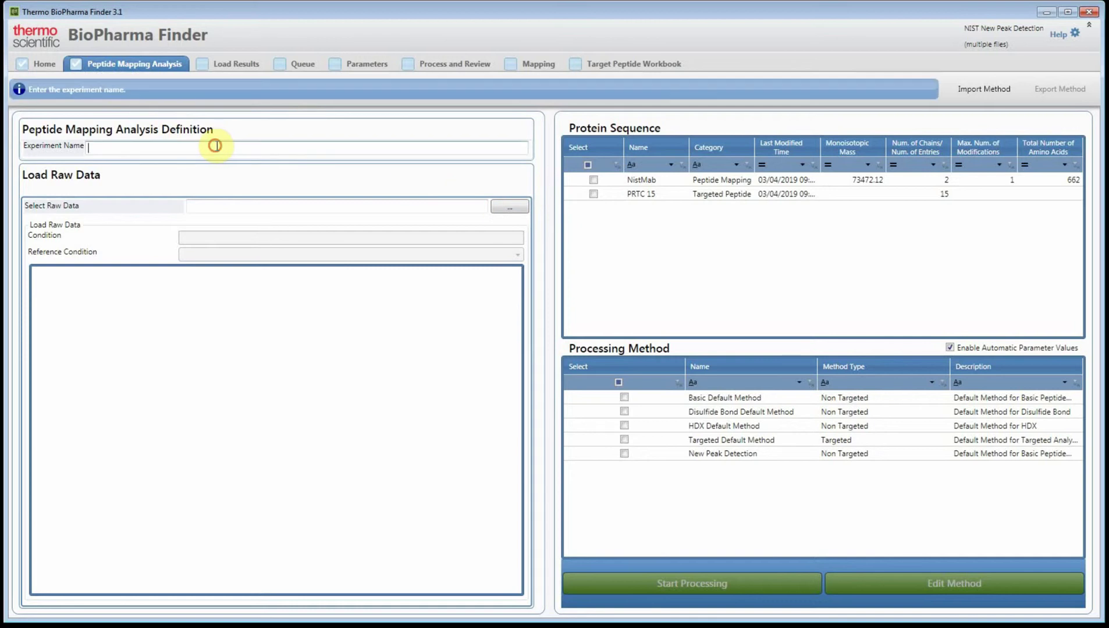
{"action": "type", "text": "NIST Spike"}
{"action": "left_click", "coordinate": [509, 207]}
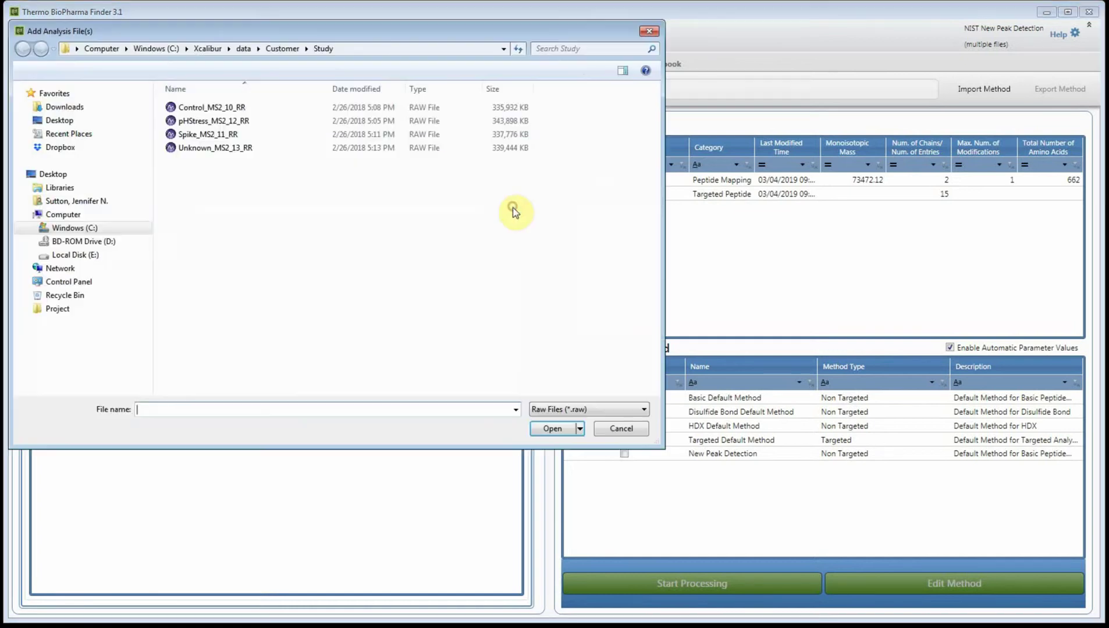
{"action": "left_click", "coordinate": [210, 108]}
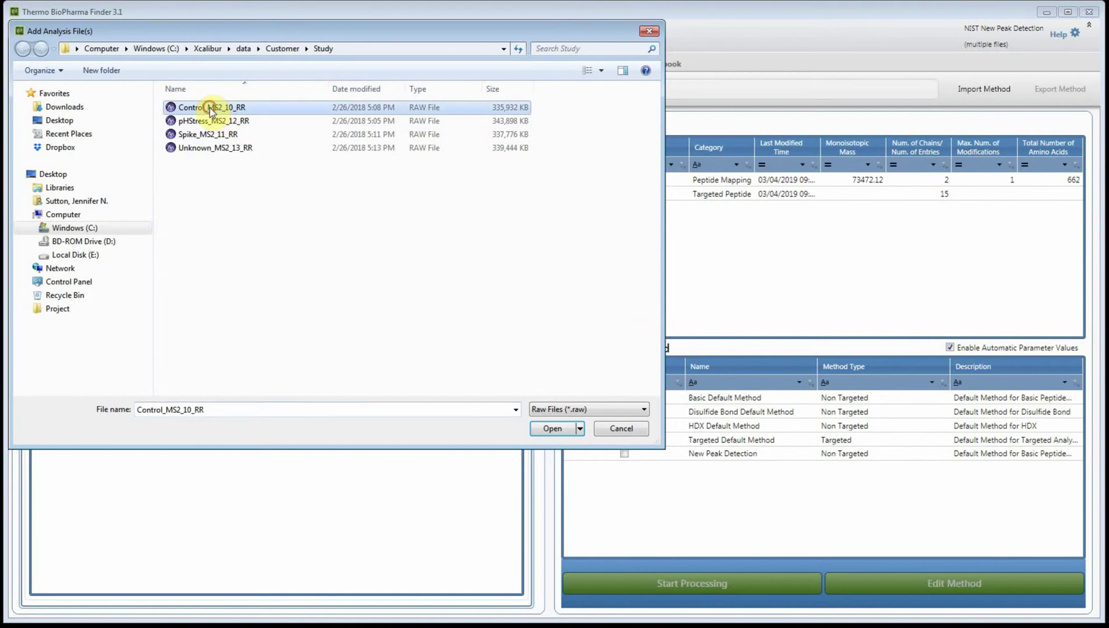
{"action": "left_click", "coordinate": [195, 135], "text": "ctrl"}
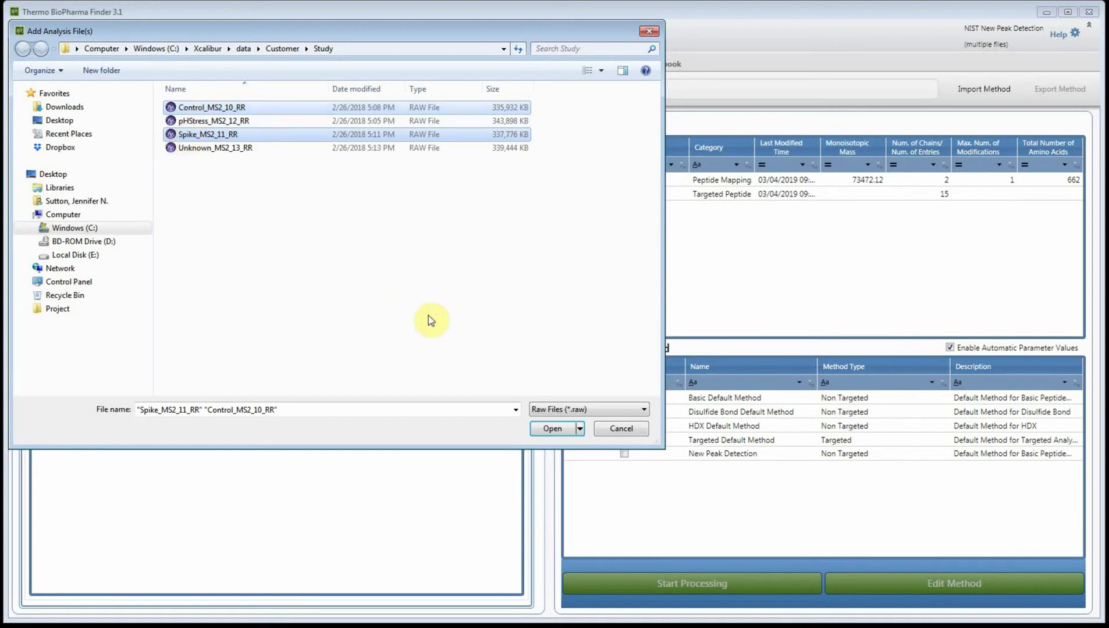
{"action": "left_click", "coordinate": [552, 429]}
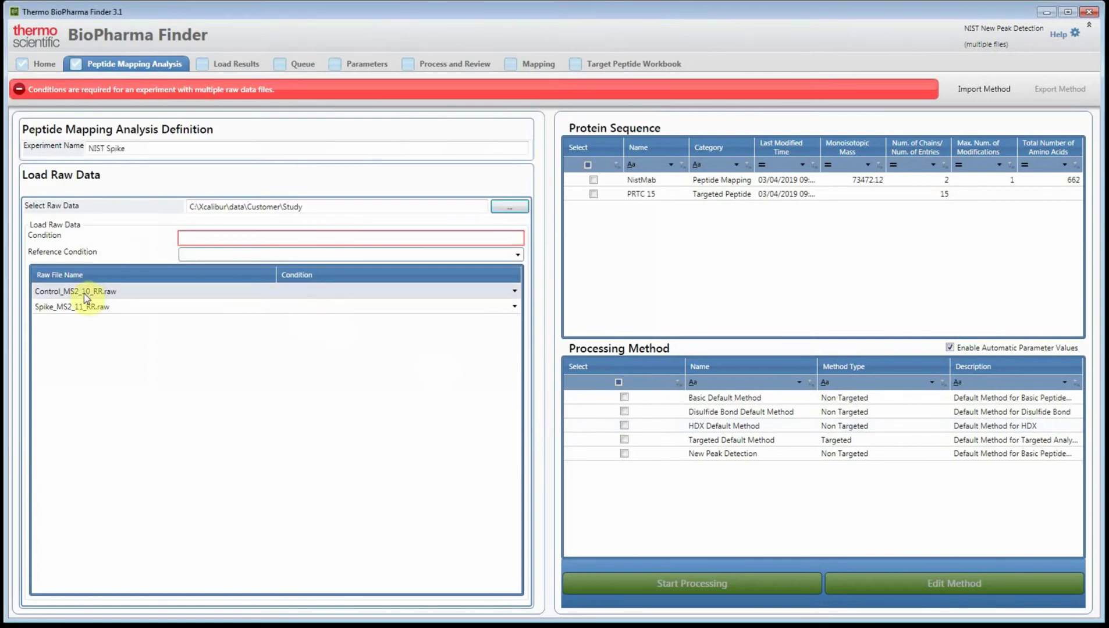
Step: Define the conditions Control and Spike for the raw files, with Control assigned to Control_MS2_10_RR.raw
{"action": "left_click", "coordinate": [186, 236]}
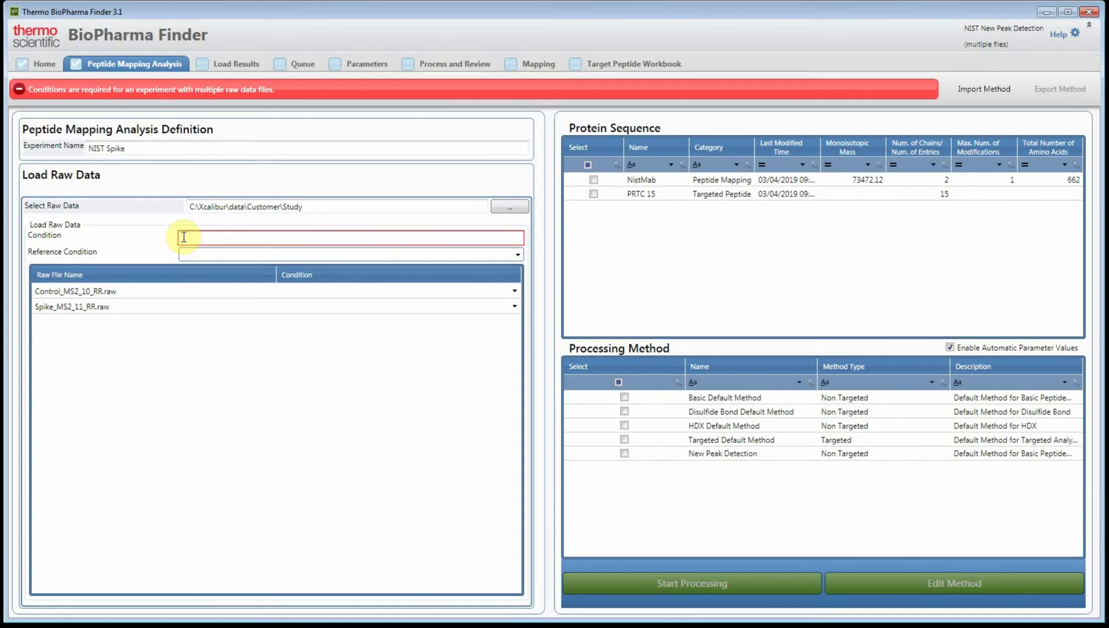
{"action": "type", "text": "Cp"}
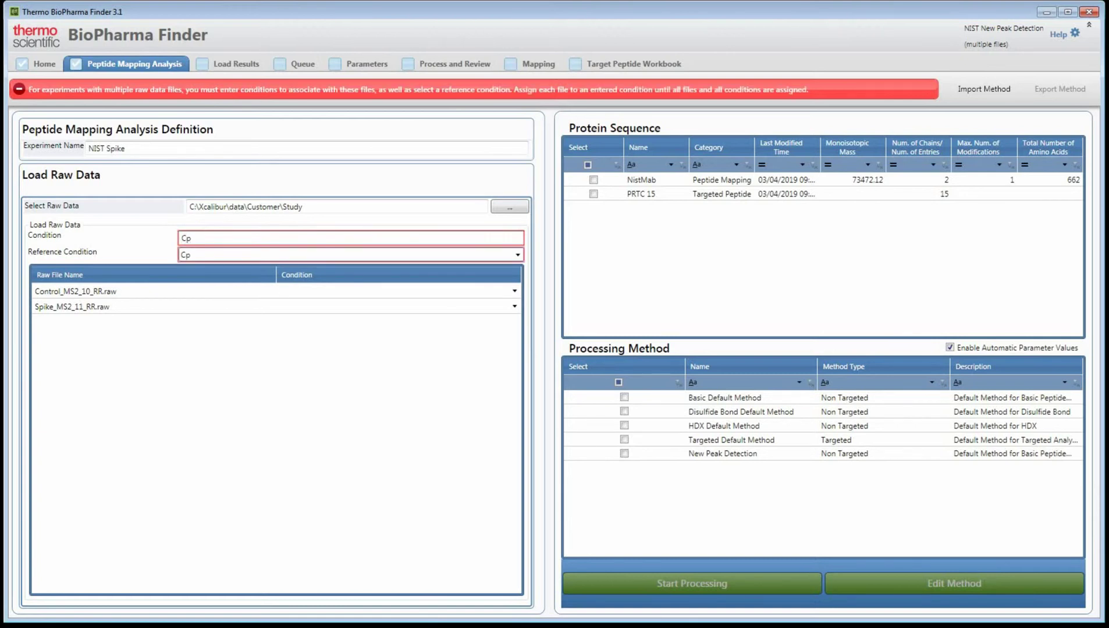
{"action": "key", "text": "BackSpace"}
{"action": "key", "text": "BackSpace"}
{"action": "type", "text": "Control Spike"}
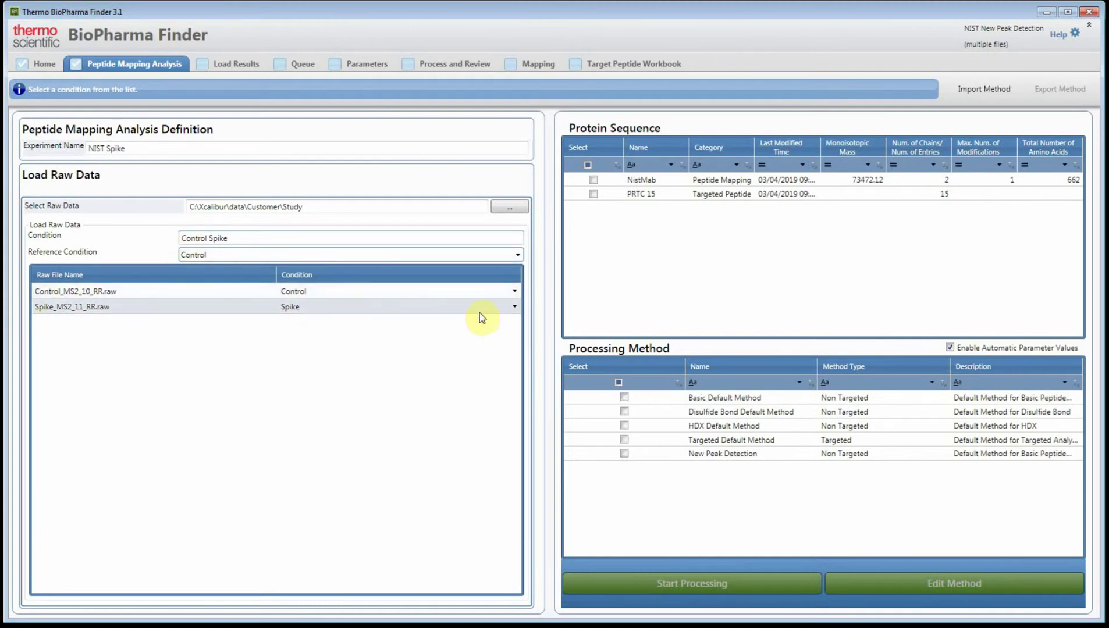
{"action": "left_click", "coordinate": [514, 292]}
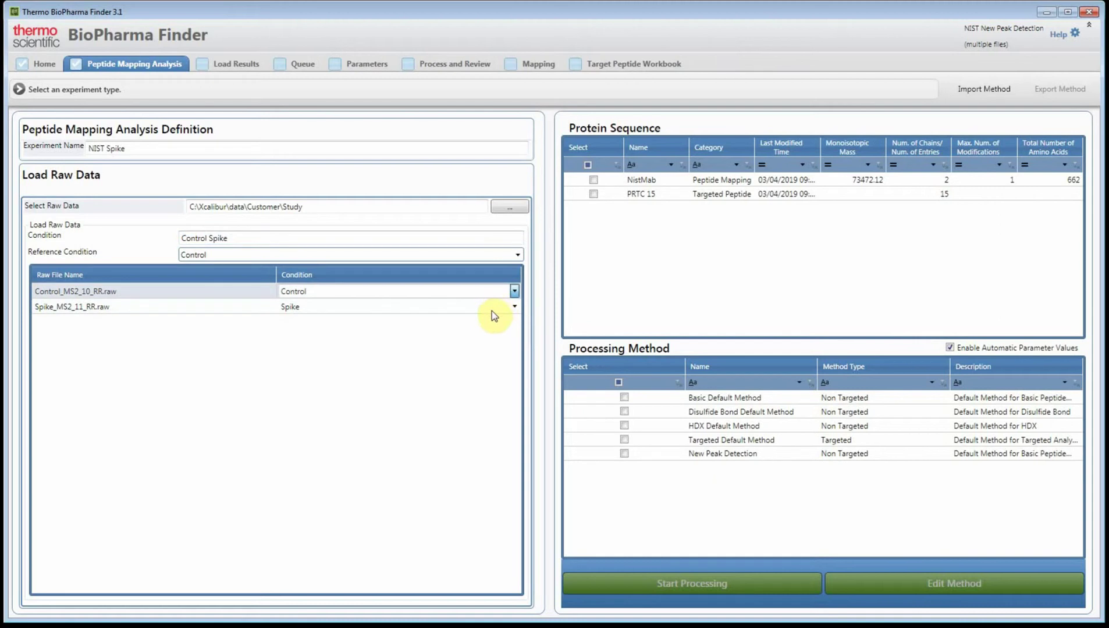
{"action": "left_click", "coordinate": [273, 295]}
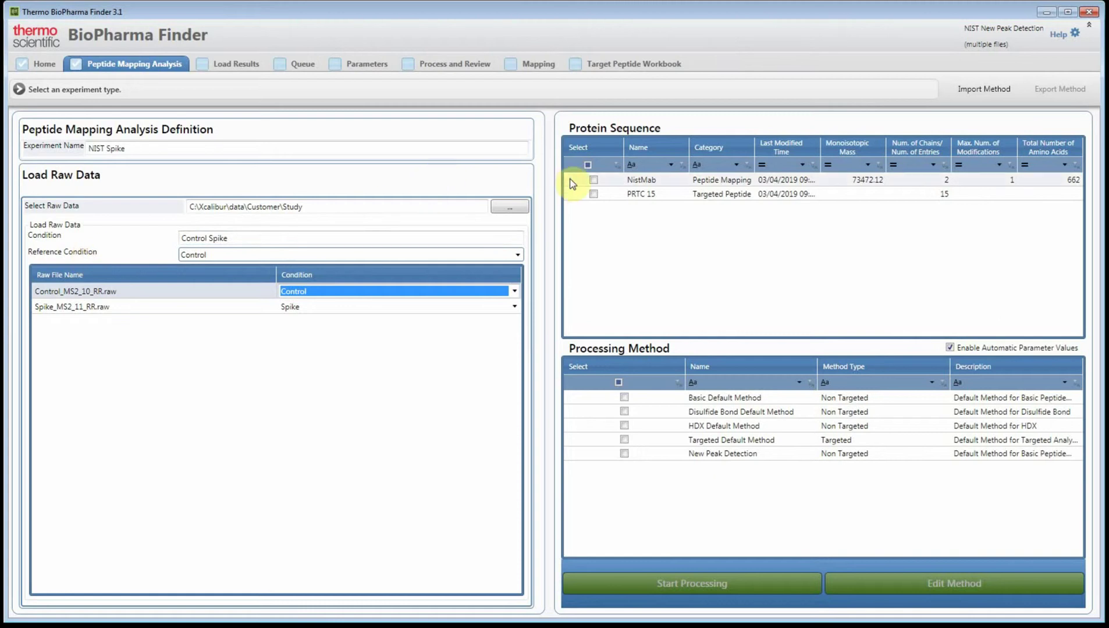
Step: Start processing with the NistMab sequence and the New Peak Detection method, with automatic parameter values disabled
{"action": "left_click", "coordinate": [593, 180]}
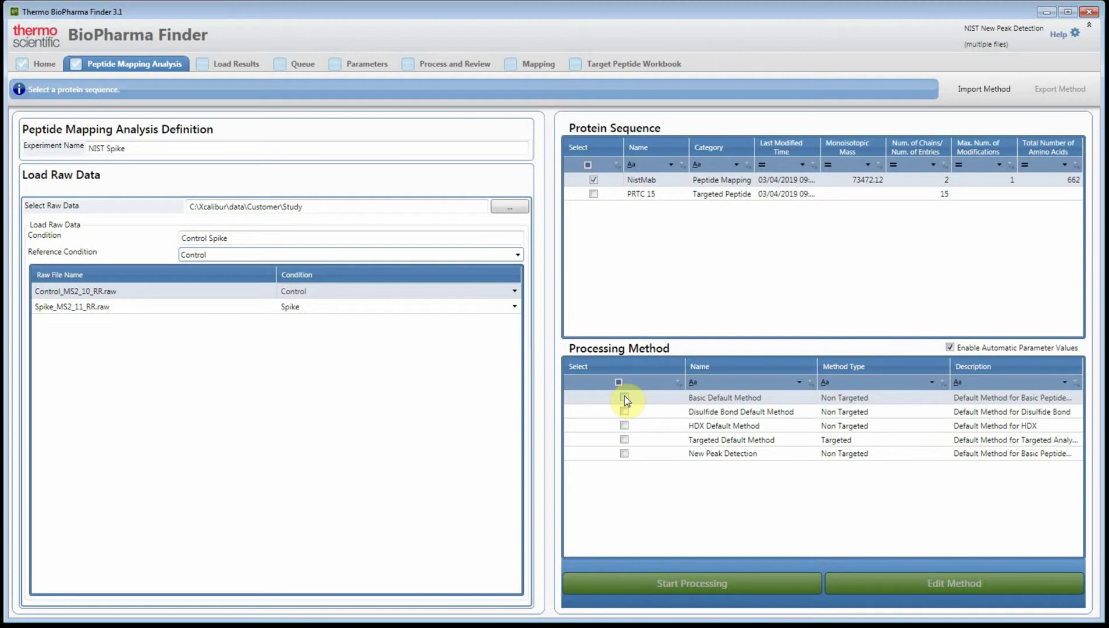
{"action": "left_click", "coordinate": [624, 454]}
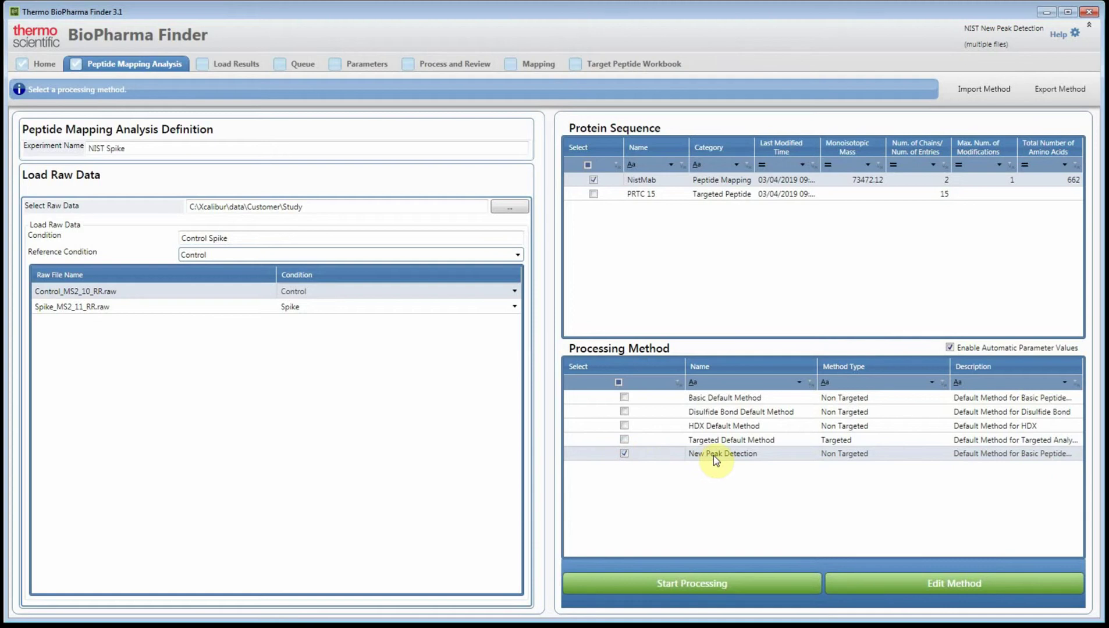
{"action": "left_click", "coordinate": [950, 348]}
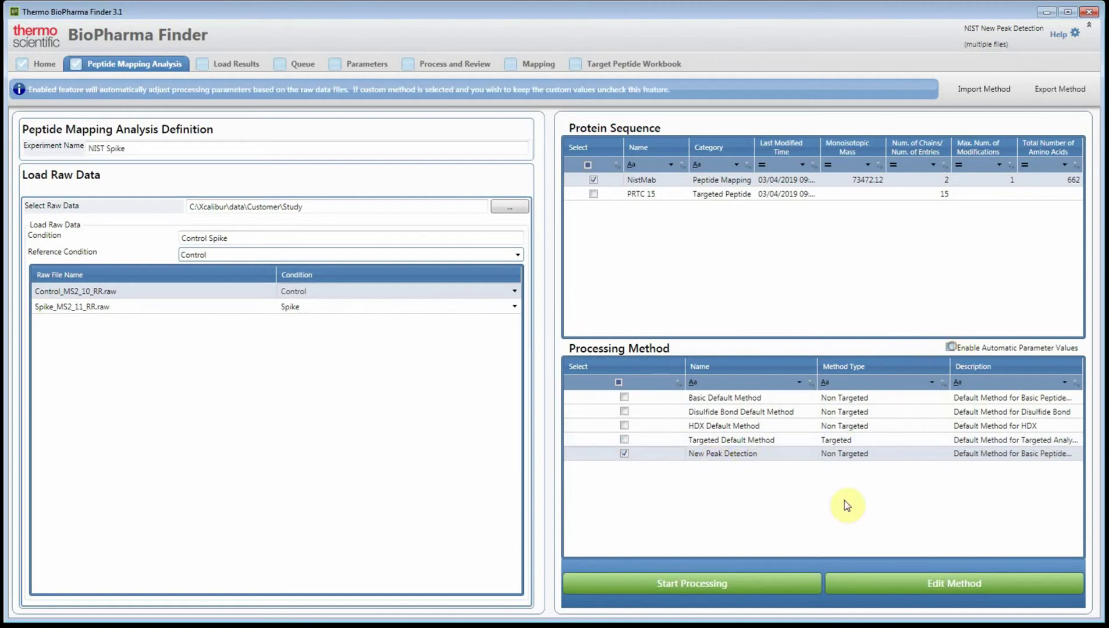
{"action": "left_click", "coordinate": [800, 585]}
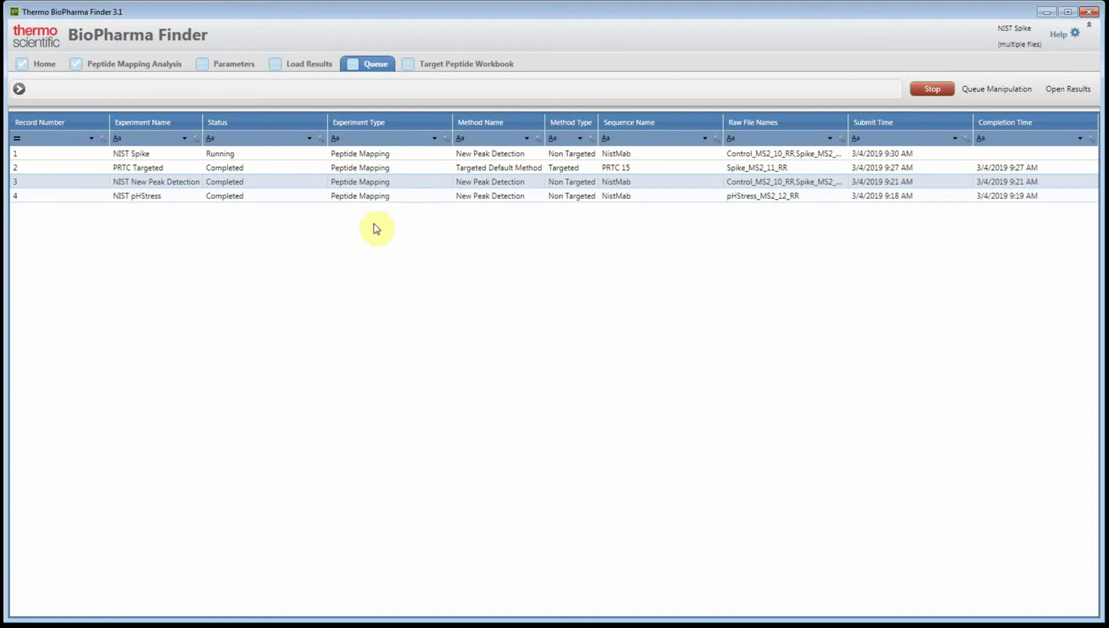
Step: Open the completed NIST New Peak Detection results from the queue and widen the trend plot pane
{"action": "left_click", "coordinate": [142, 181]}
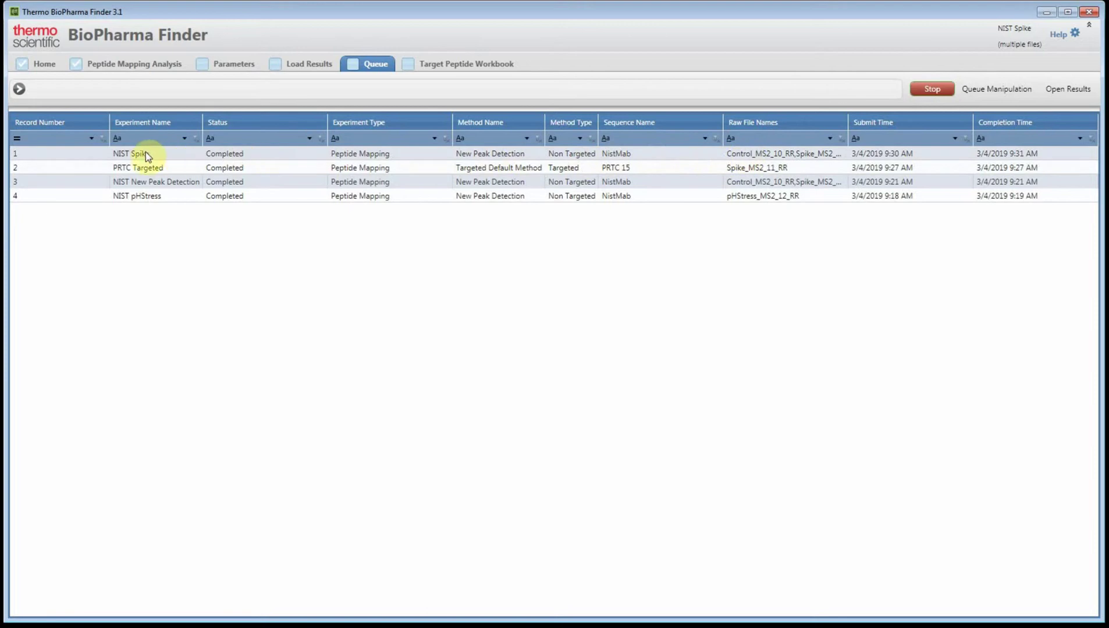
{"action": "double_click", "coordinate": [148, 181]}
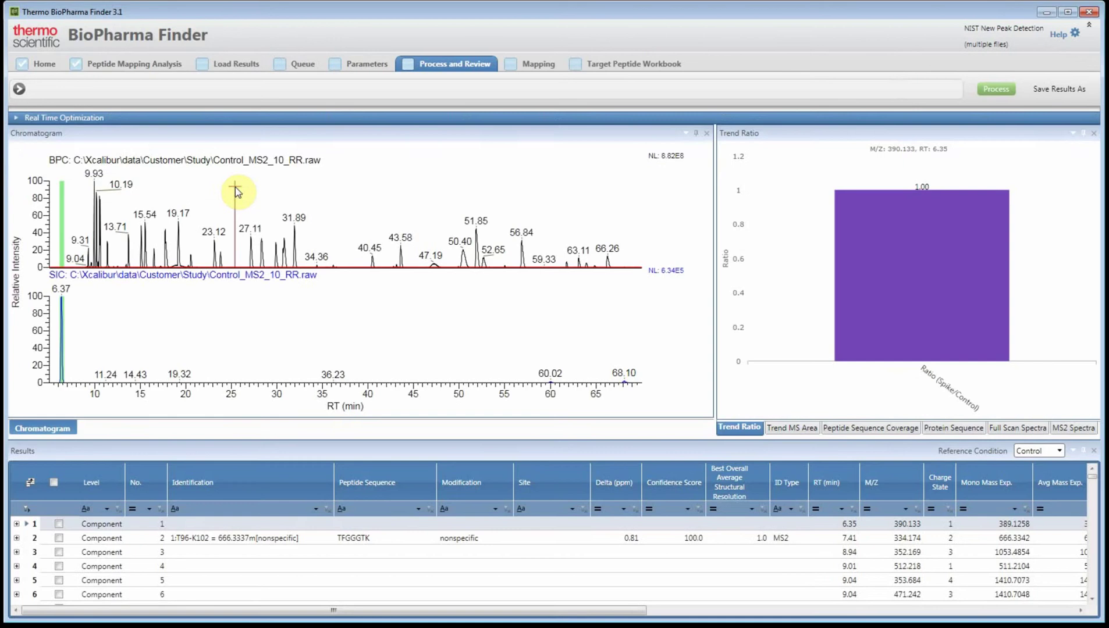
{"action": "left_click_drag", "start_coordinate": [716, 321], "coordinate": [558, 310]}
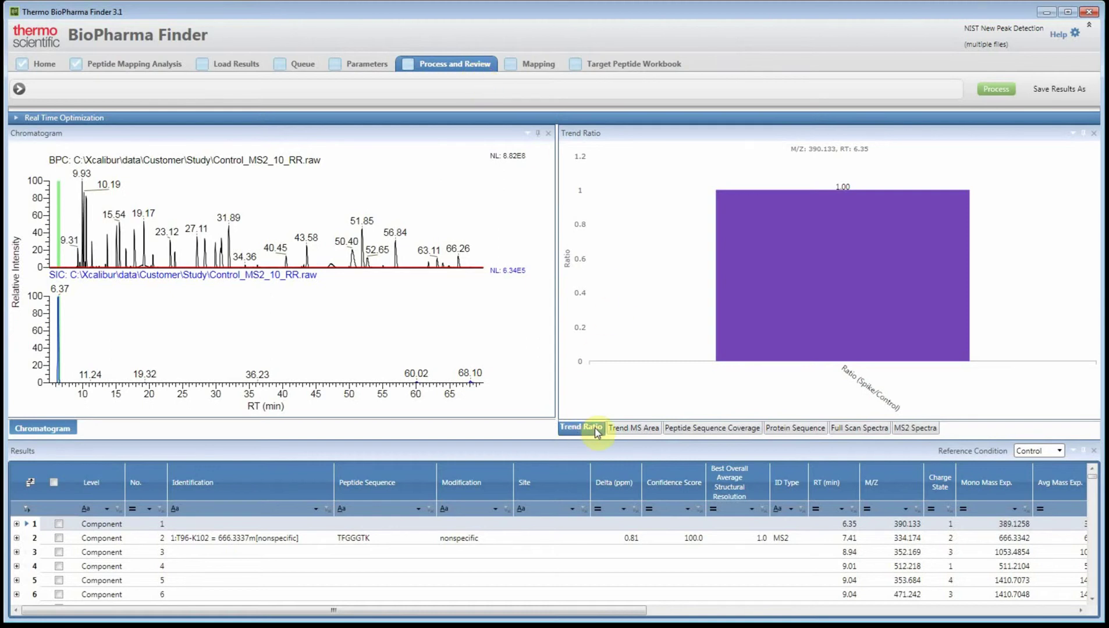
Step: View the first component's MS area trend for both raw files, and return to its Spike/Control ratio trend
{"action": "left_click", "coordinate": [631, 430]}
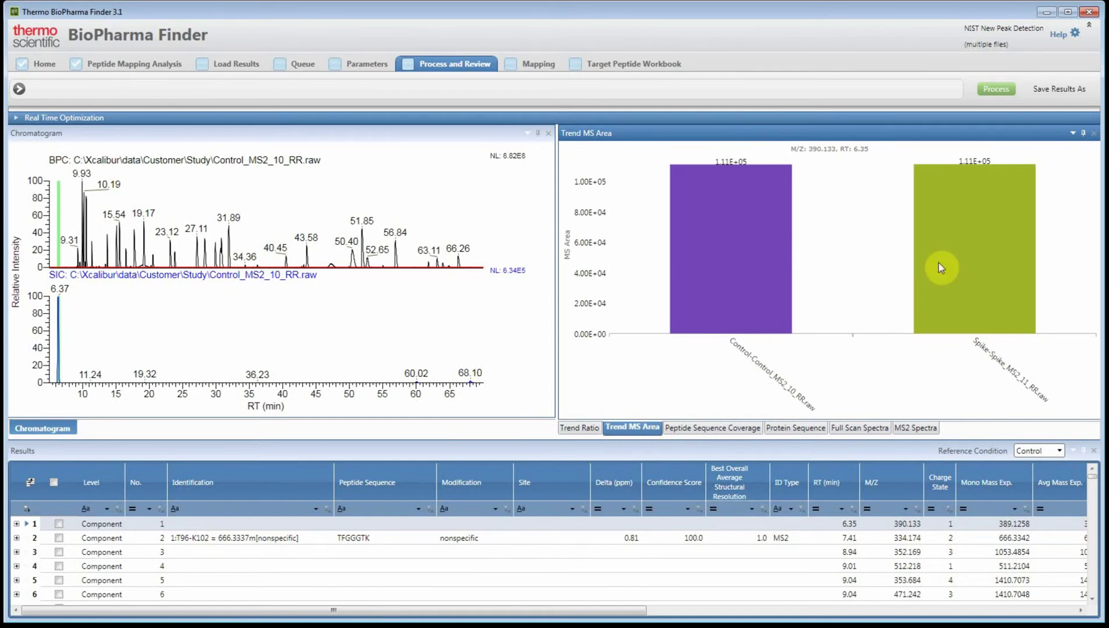
{"action": "left_click", "coordinate": [960, 452]}
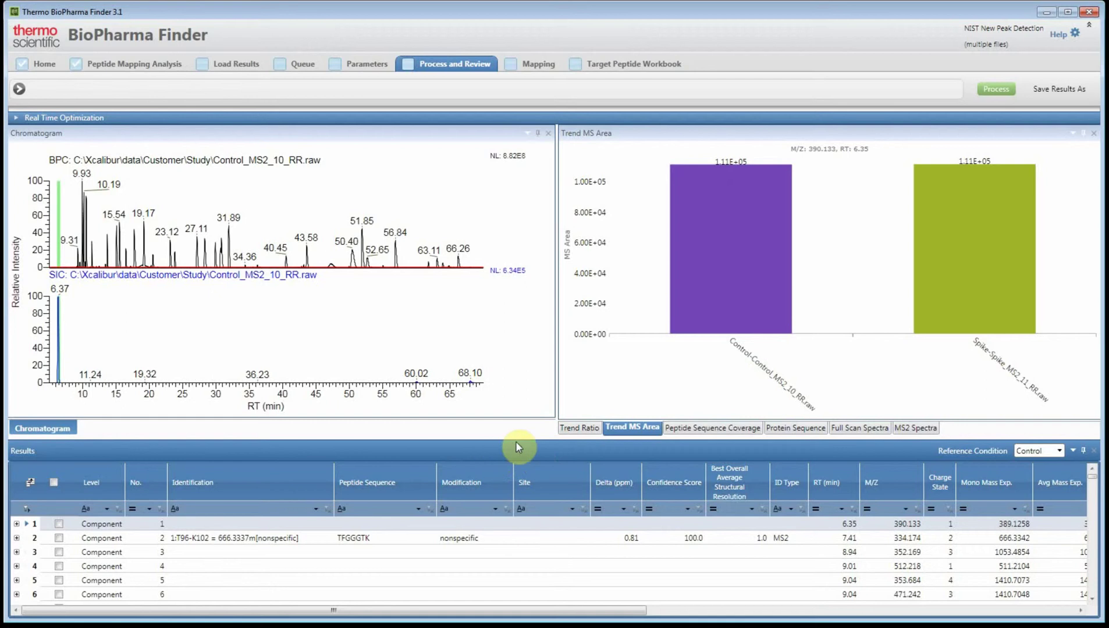
{"action": "left_click", "coordinate": [579, 429]}
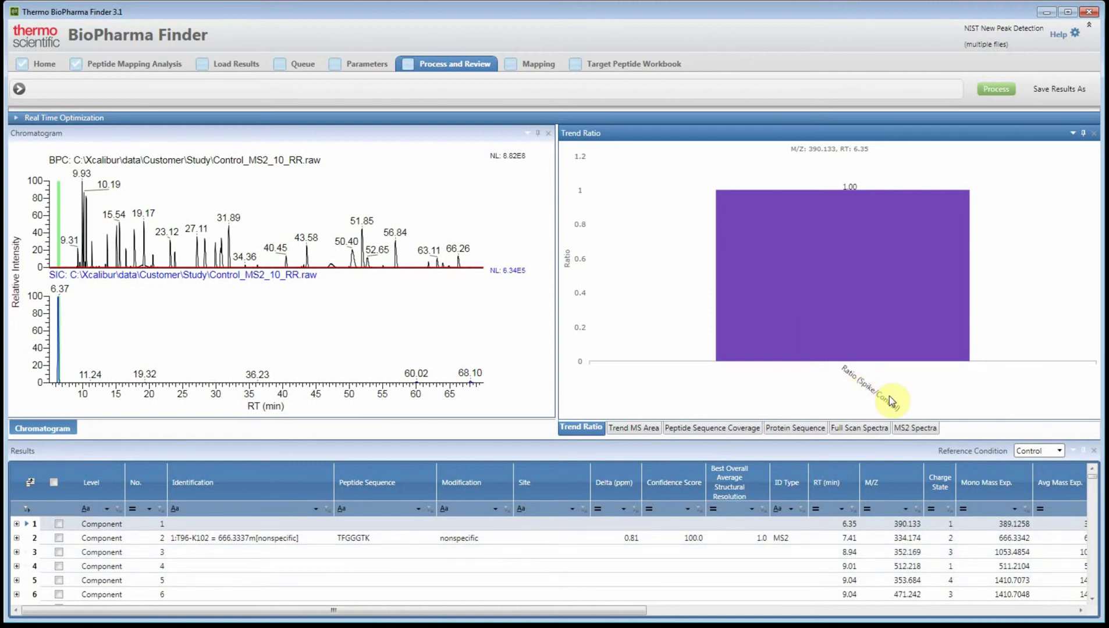
Step: Sort the results by peptide sequence in descending order and select component 408 with the sequence WQQGNVF
{"action": "left_click", "coordinate": [289, 544]}
{"action": "left_click", "coordinate": [356, 474]}
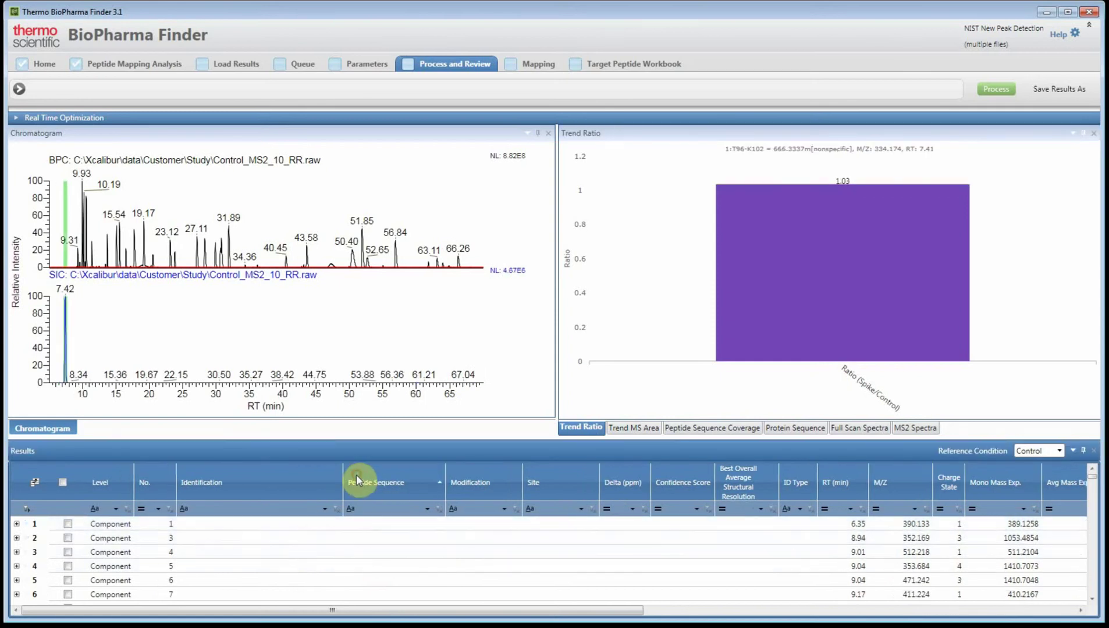
{"action": "left_click", "coordinate": [357, 480]}
{"action": "left_click", "coordinate": [374, 556]}
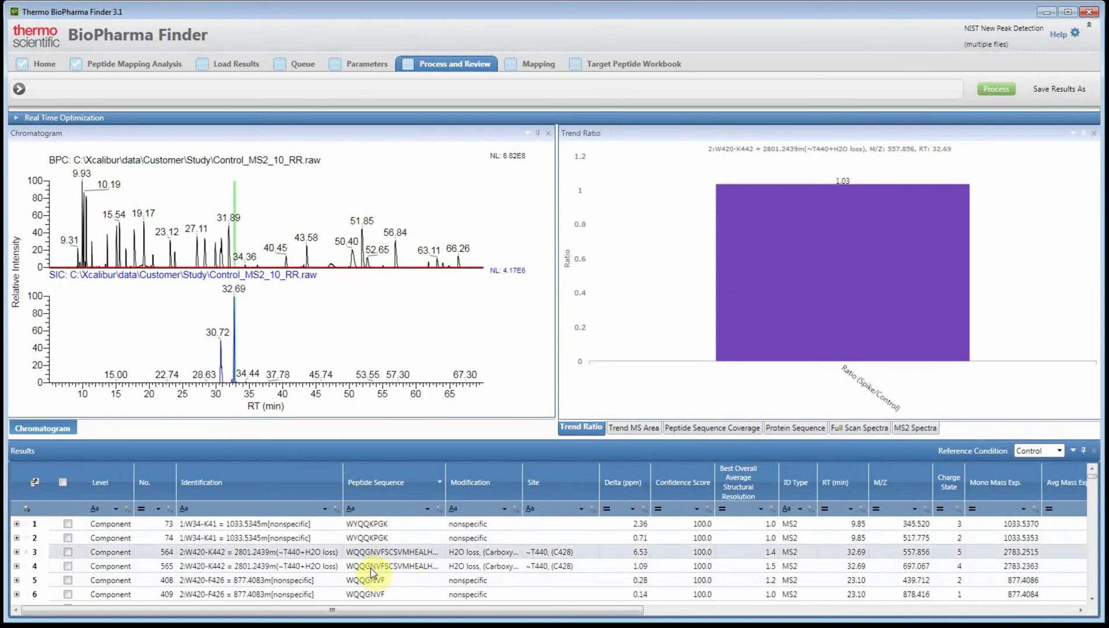
{"action": "left_click", "coordinate": [369, 580]}
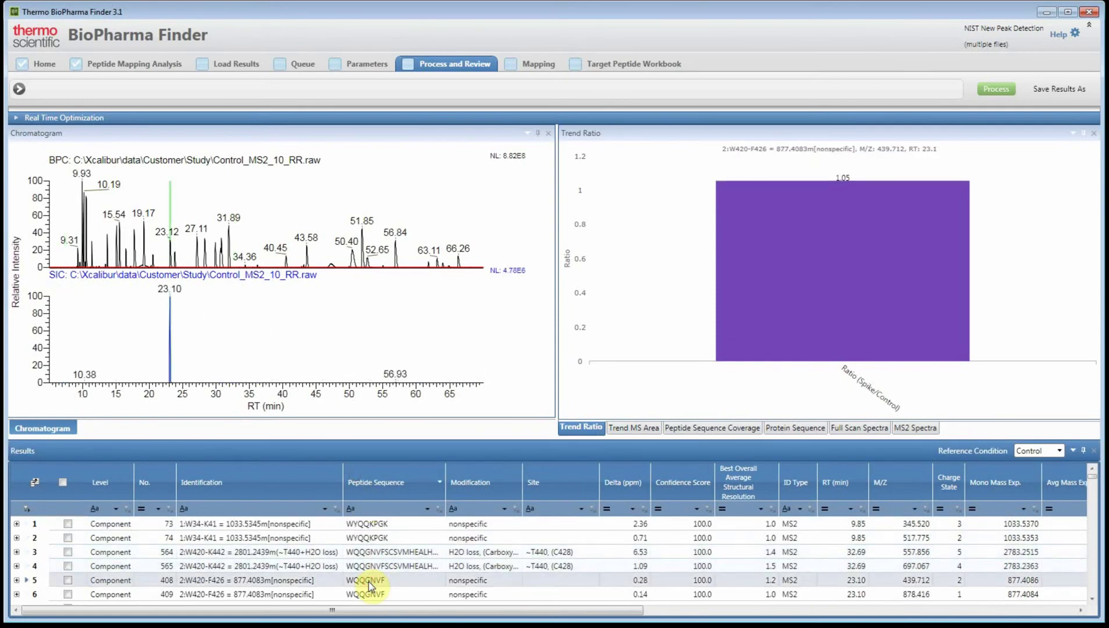
Step: Display the selected ion chromatograms (SIC) of both the Control and Spike raw files, zoomed to about 22.2–24.2 min around the component's peak
{"action": "left_click", "coordinate": [118, 140]}
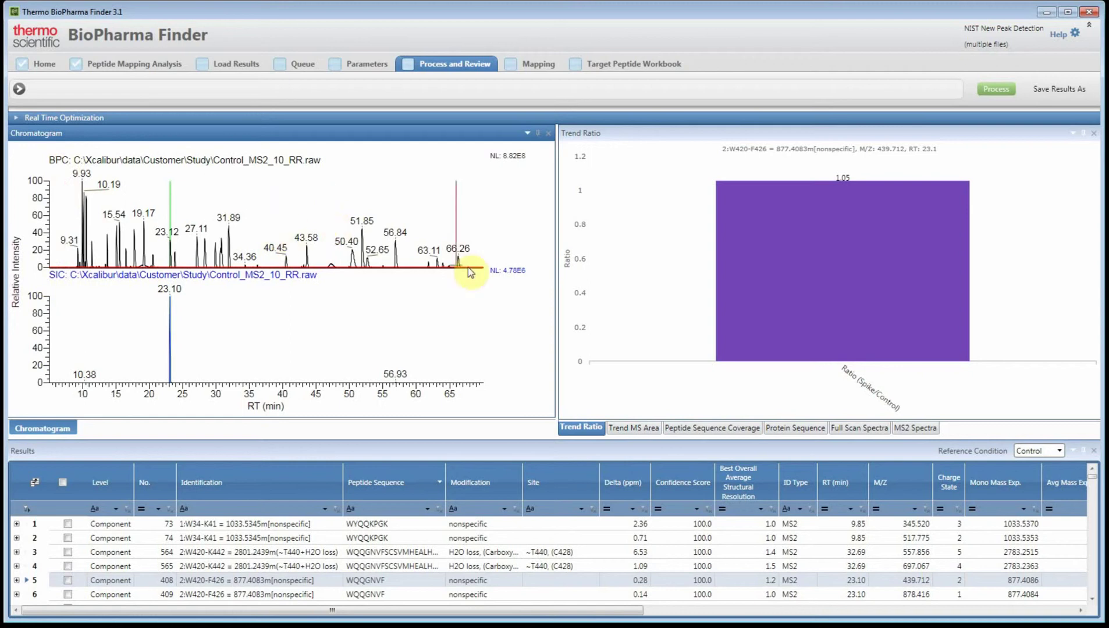
{"action": "left_click", "coordinate": [275, 224]}
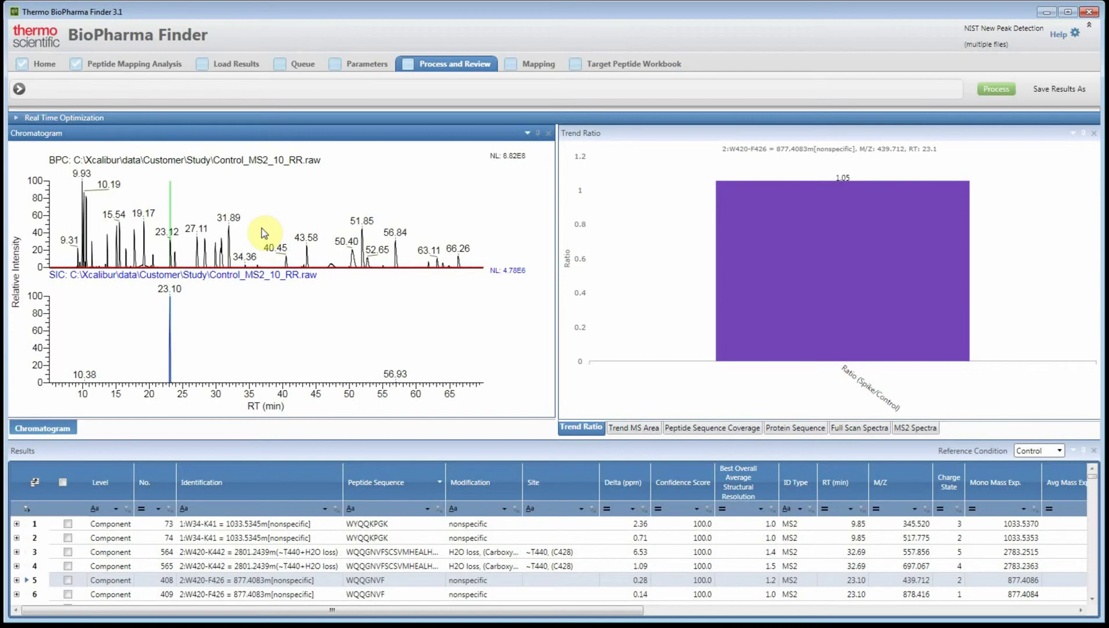
{"action": "double_click", "coordinate": [263, 233]}
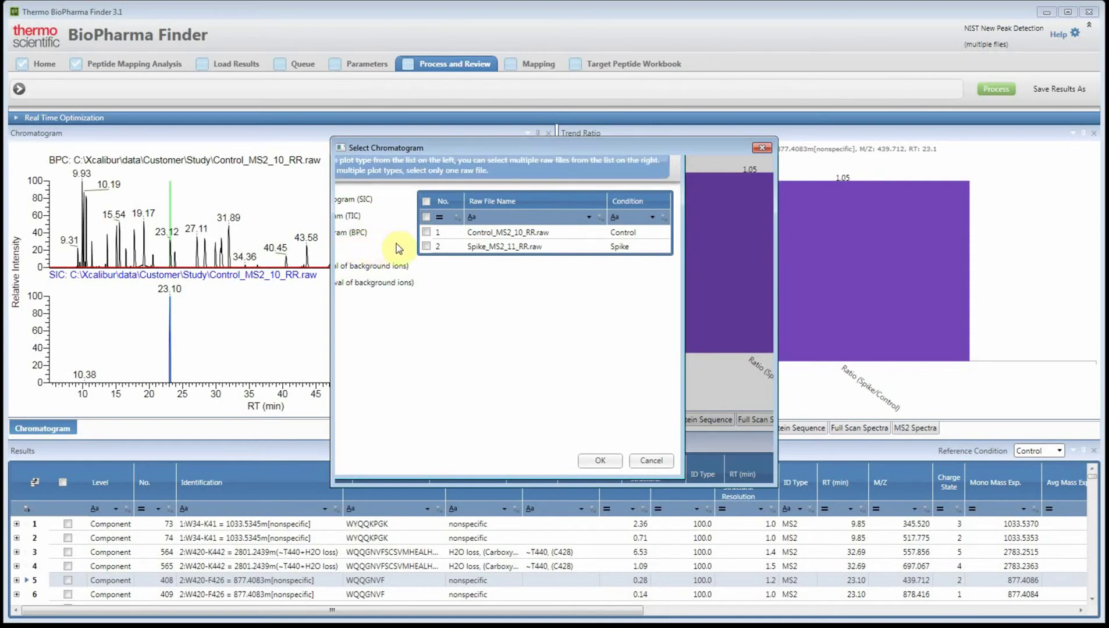
{"action": "left_click", "coordinate": [519, 239]}
{"action": "left_click", "coordinate": [525, 251]}
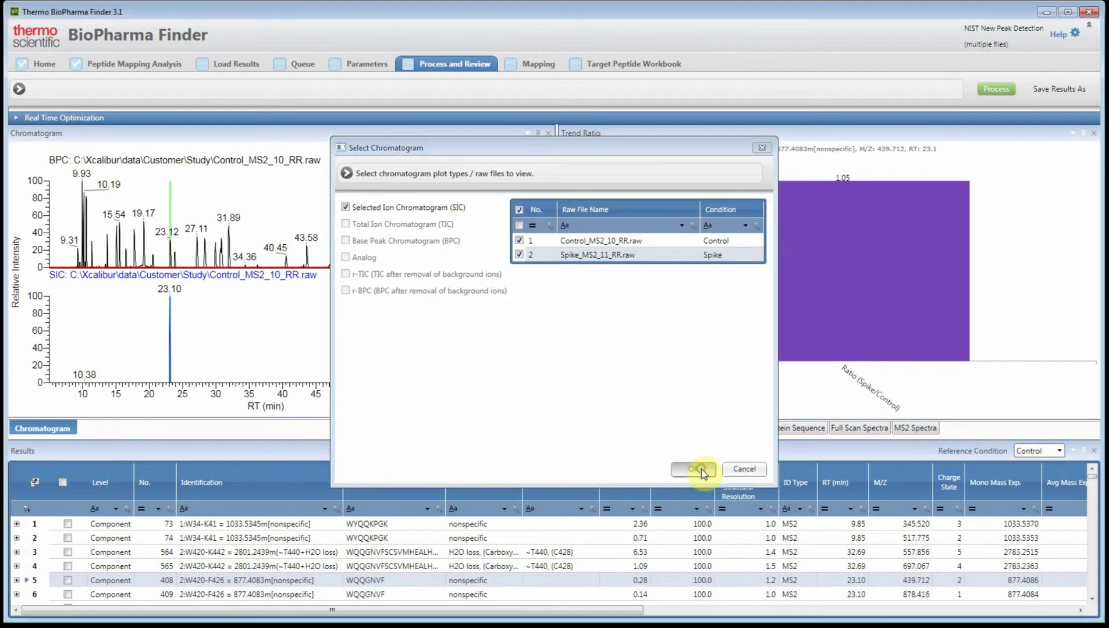
{"action": "left_click", "coordinate": [701, 468]}
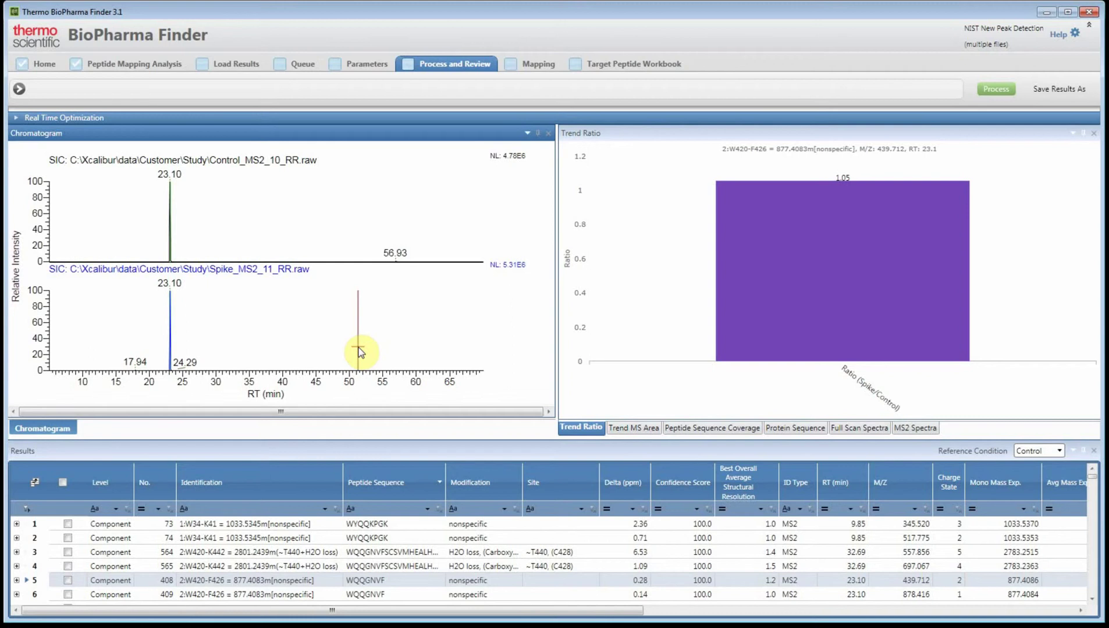
{"action": "left_click", "coordinate": [178, 377]}
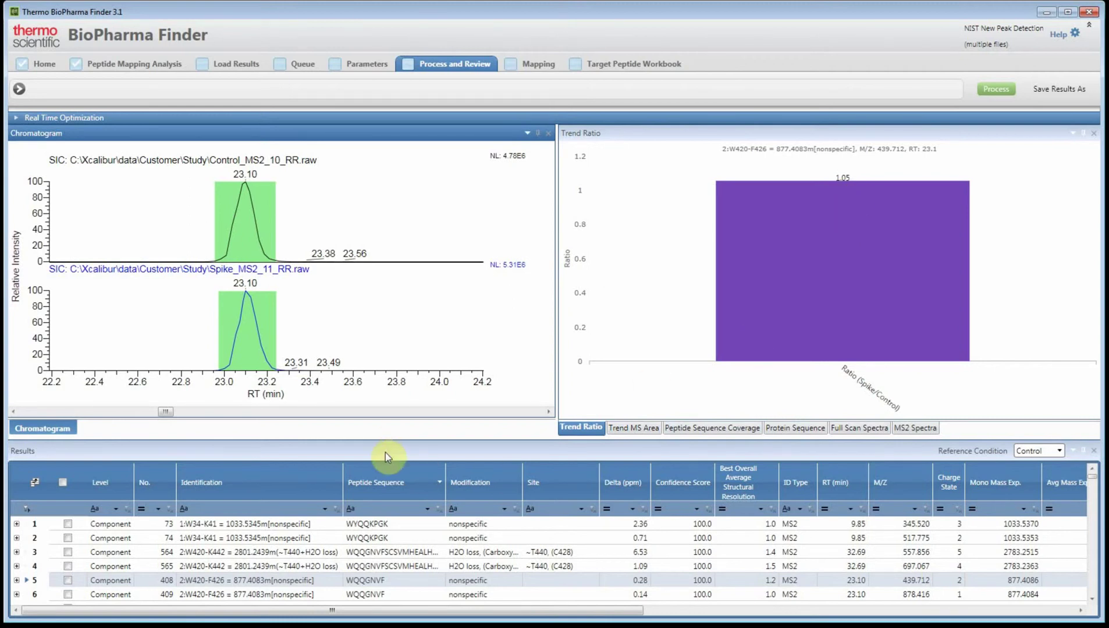
Step: Expand component 408 to list its raw file details and make the results table slightly taller
{"action": "left_click", "coordinate": [1091, 599]}
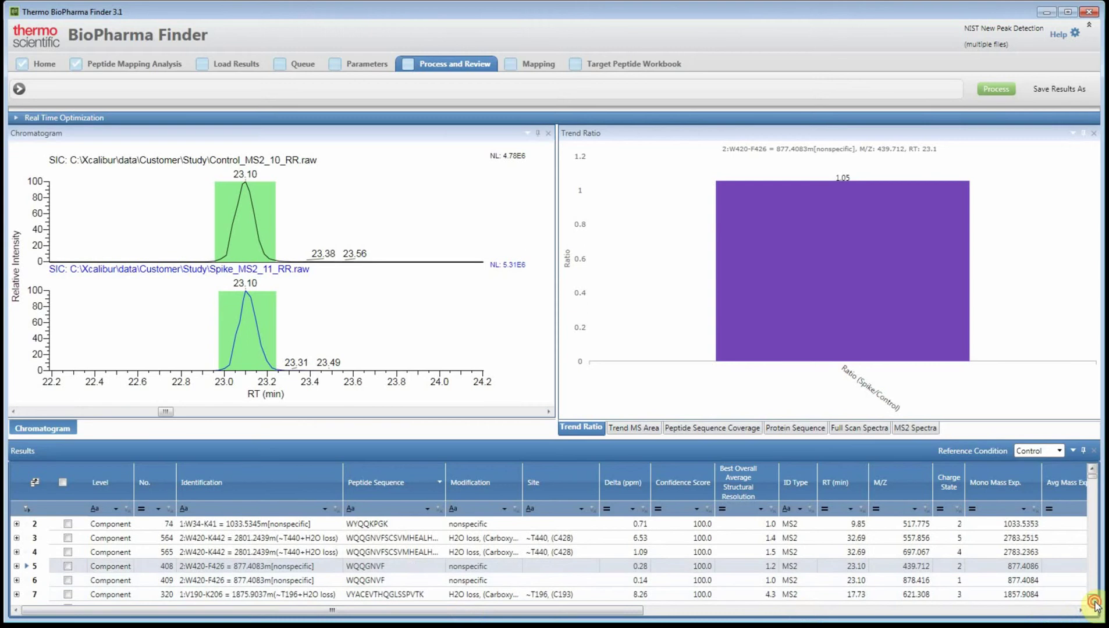
{"action": "left_click", "coordinate": [1091, 599]}
{"action": "left_click", "coordinate": [1092, 599]}
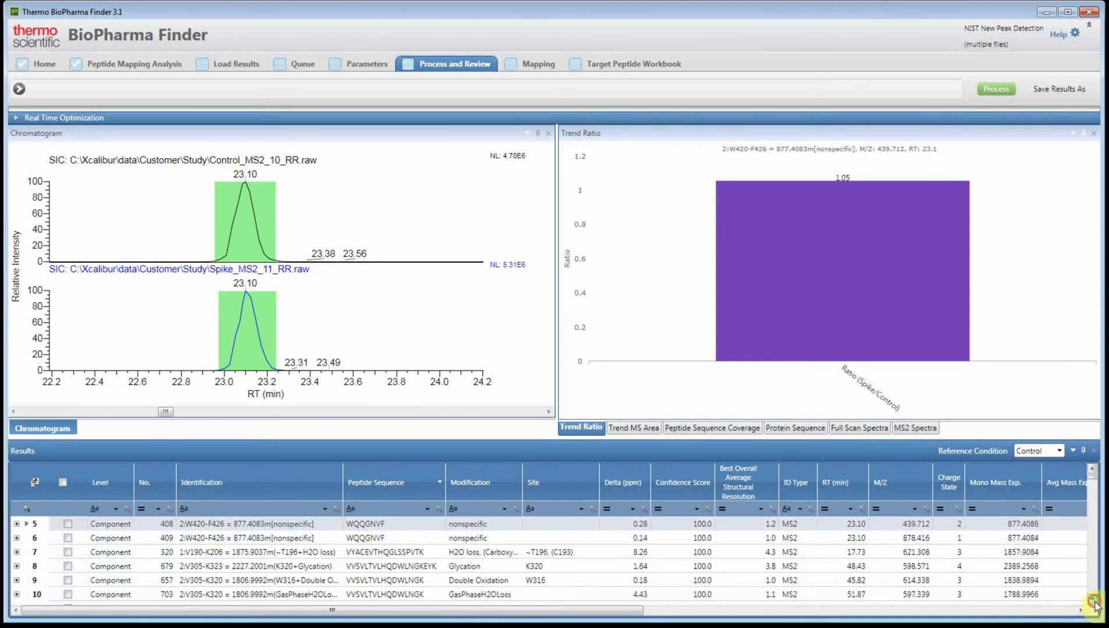
{"action": "left_click", "coordinate": [16, 523]}
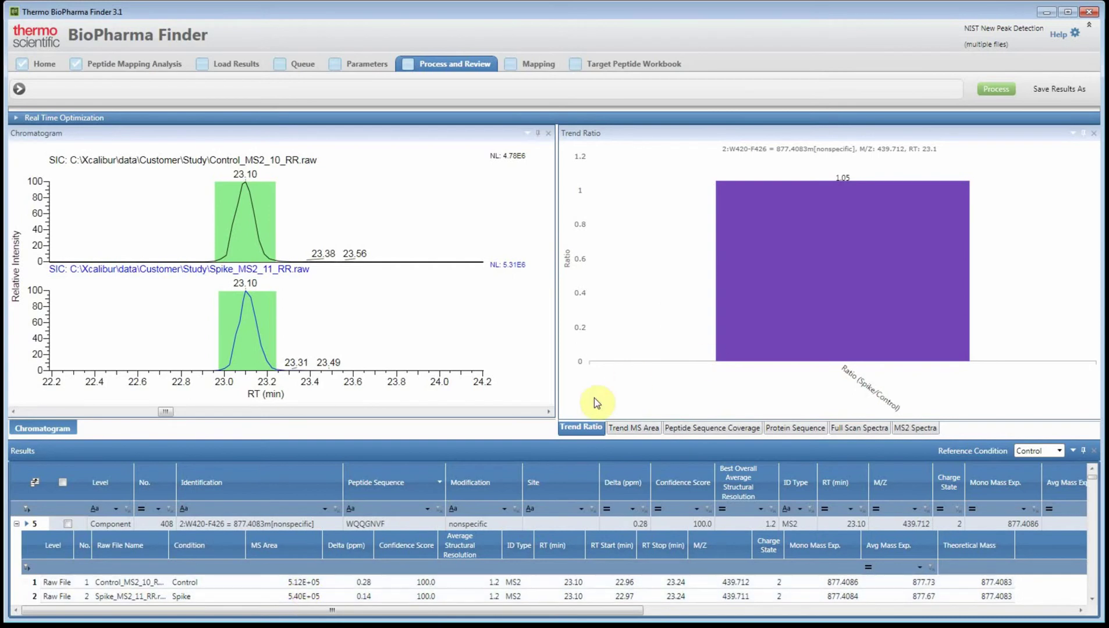
{"action": "left_click_drag", "start_coordinate": [573, 434], "coordinate": [572, 423]}
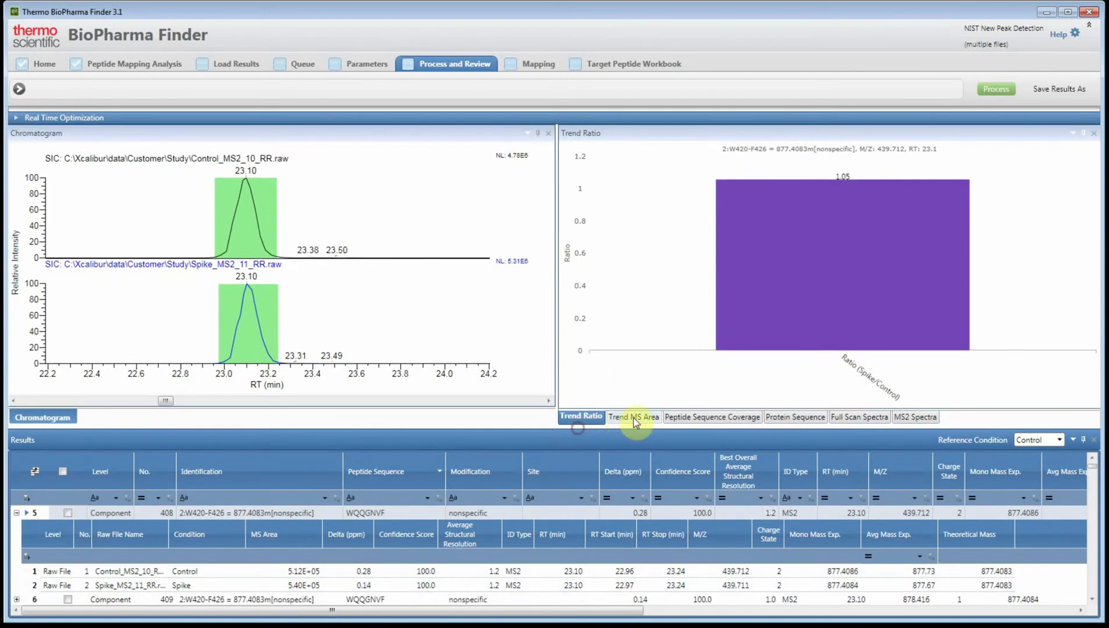
Step: Compare the WQQGNVF component's MS area trend between Control and Spike, and return to its ratio trend
{"action": "left_click", "coordinate": [634, 419]}
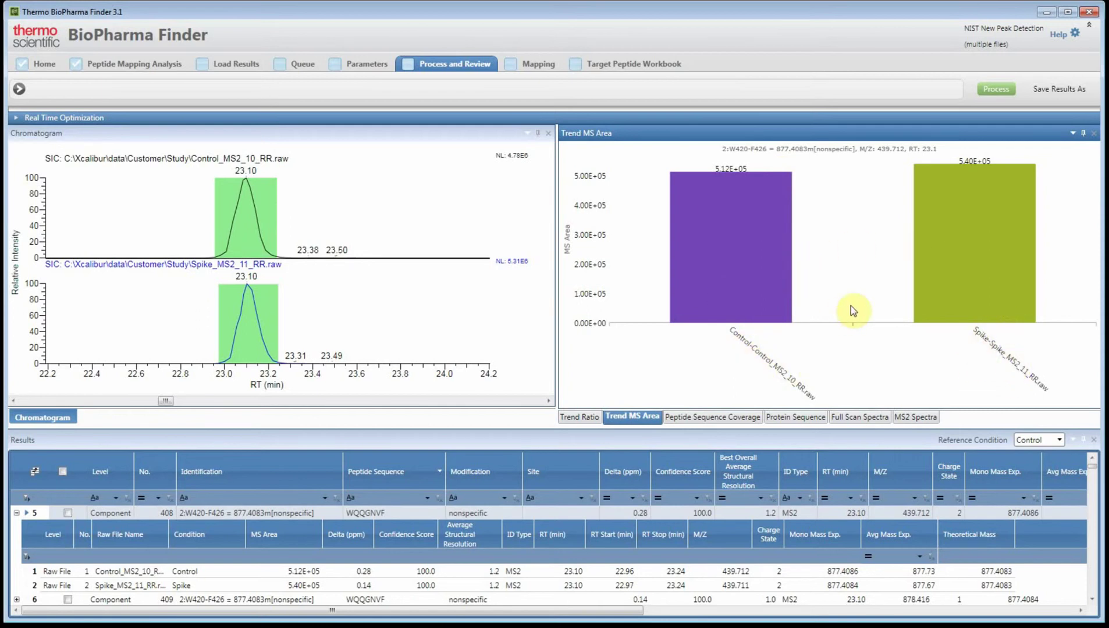
{"action": "left_click", "coordinate": [581, 417]}
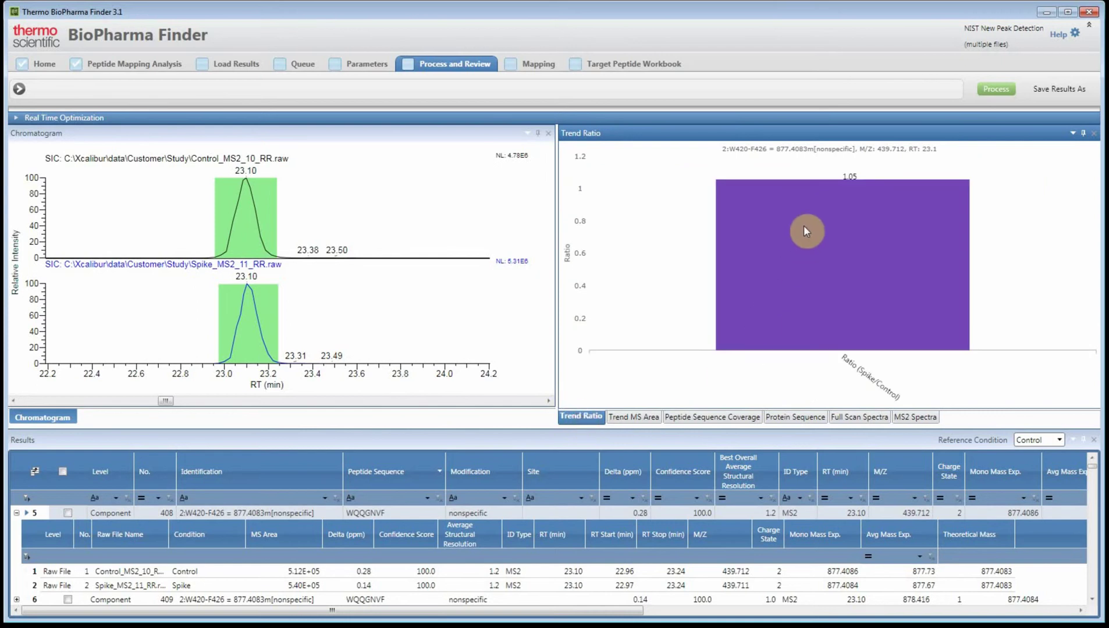
Step: Collapse component 408's raw file details and bring the ratio, condition and average MS area columns of the results table into view
{"action": "left_click", "coordinate": [16, 515]}
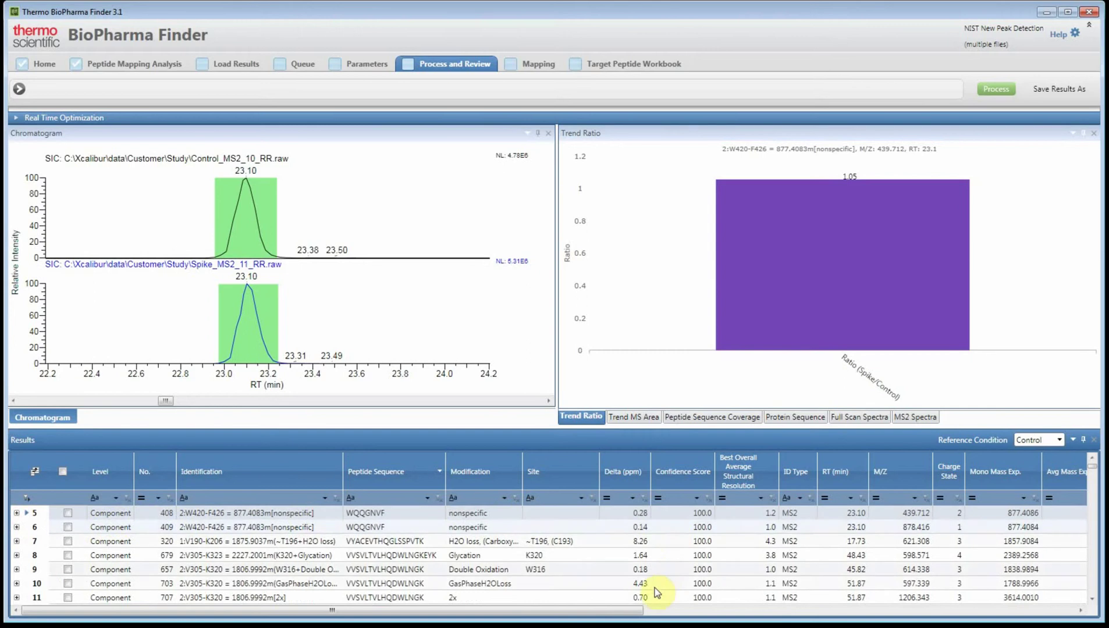
{"action": "left_click_drag", "start_coordinate": [627, 609], "coordinate": [1040, 611]}
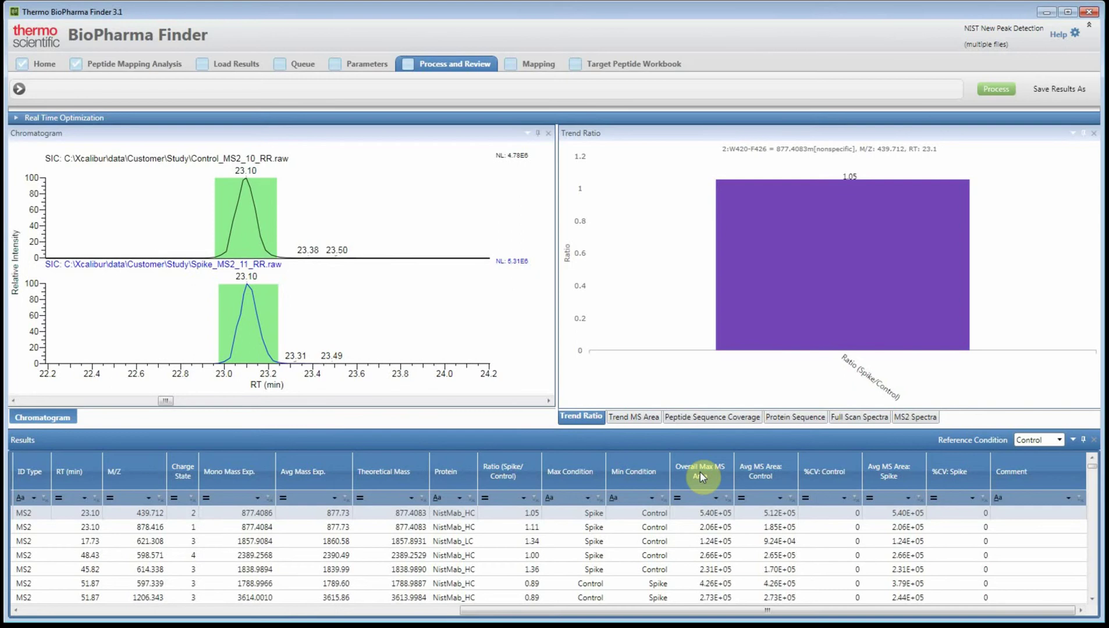
Step: Review the NistMab protein sequence map and its digestion settings under Real Time Optimization, and collapse that section again
{"action": "left_click", "coordinate": [79, 118]}
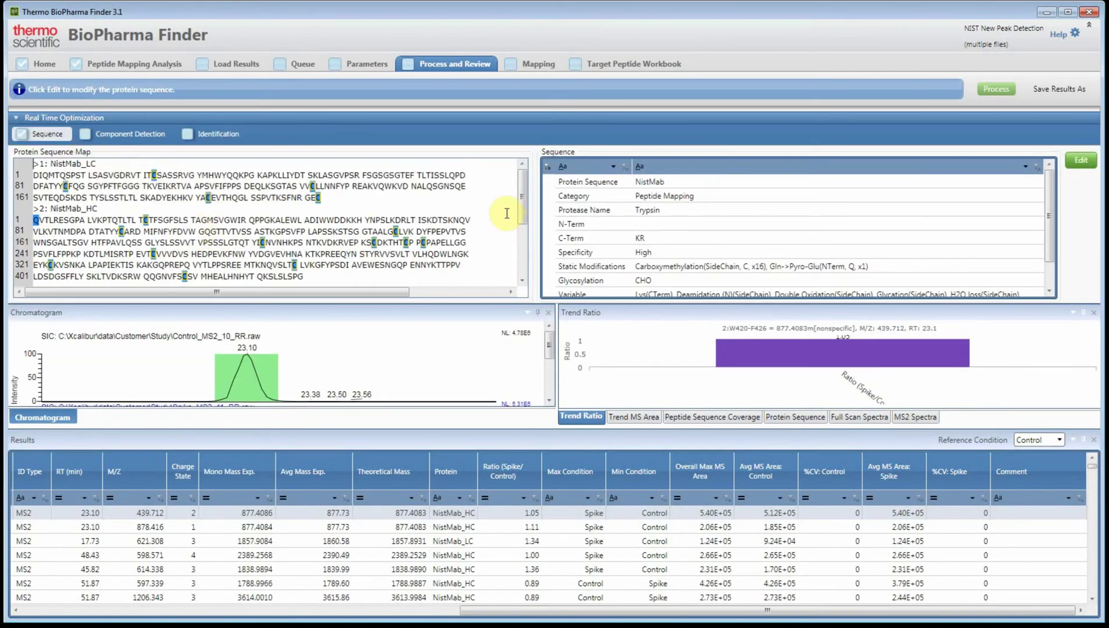
{"action": "mouse_move", "coordinate": [524, 207]}
{"action": "left_mouse_down"}
{"action": "mouse_move", "coordinate": [519, 267]}
{"action": "mouse_move", "coordinate": [526, 198]}
{"action": "left_mouse_up"}
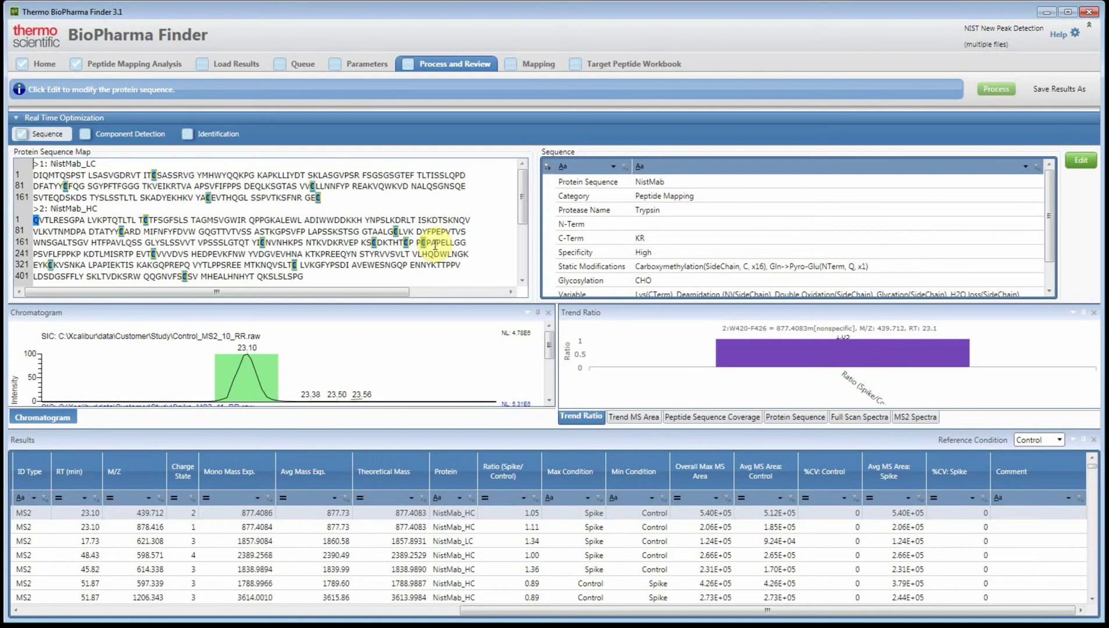
{"action": "left_click", "coordinate": [162, 116]}
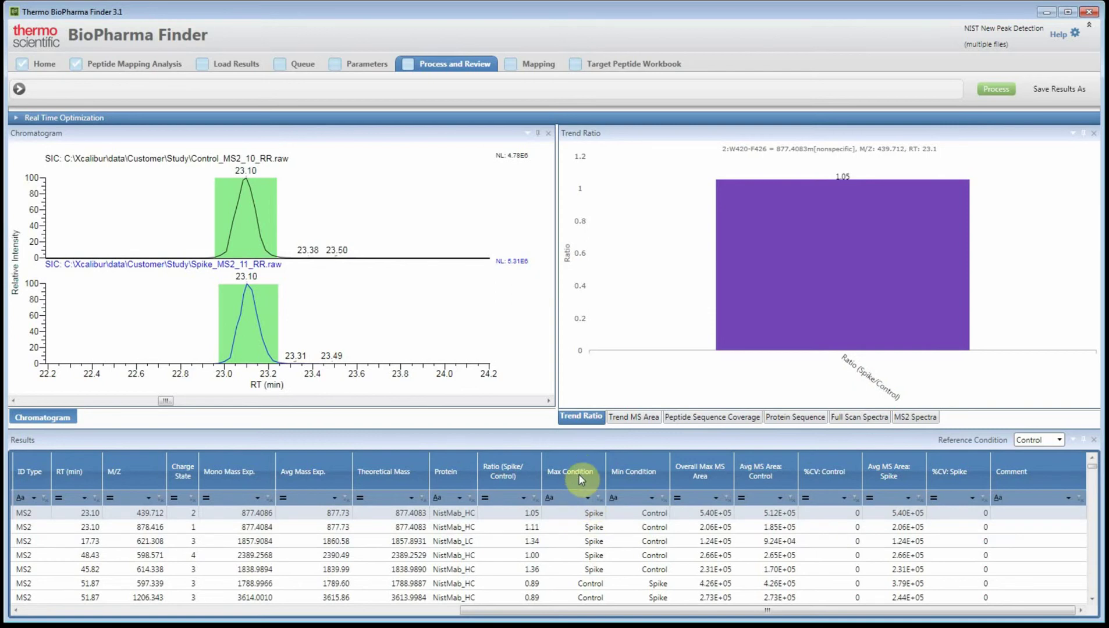
Step: Filter the results to components whose Max Condition is "spike" and select the first listed component
{"action": "left_click", "coordinate": [564, 498]}
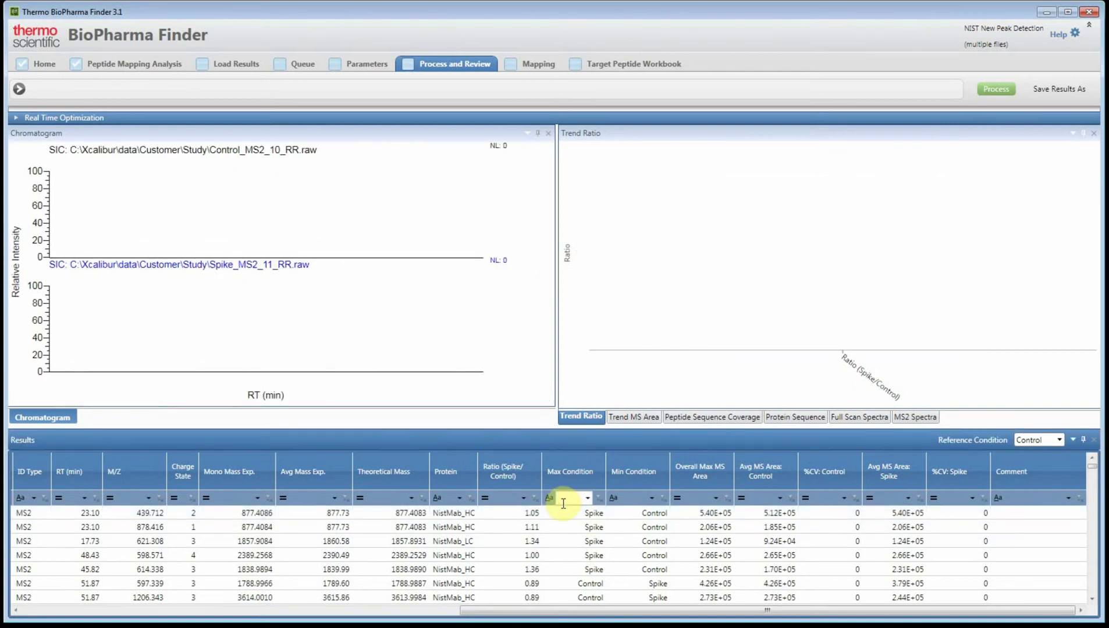
{"action": "type", "text": "spike"}
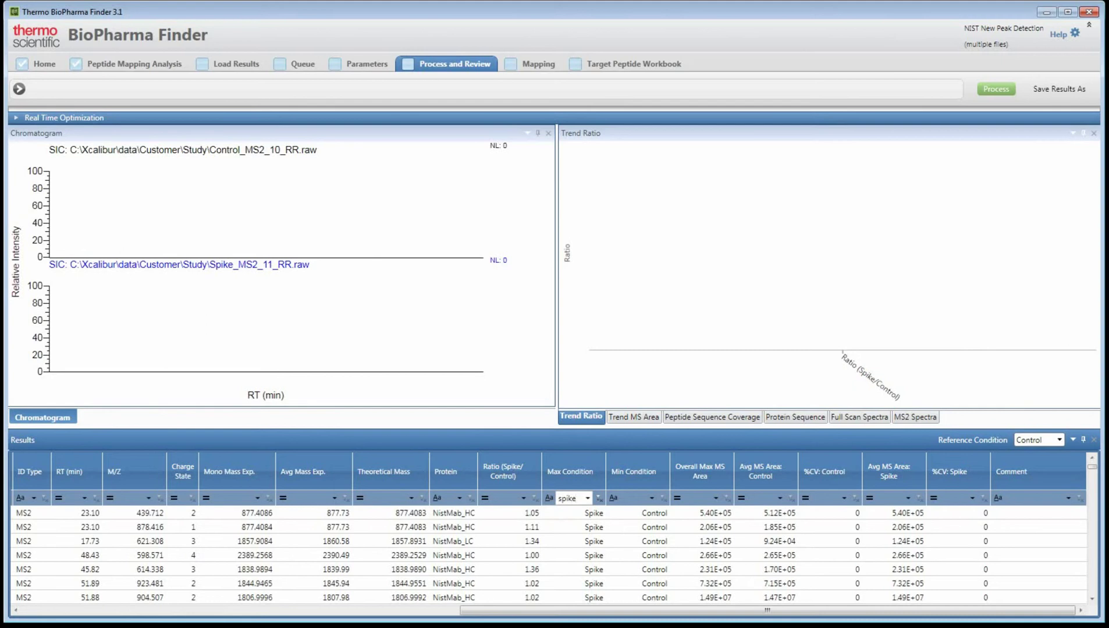
{"action": "left_click", "coordinate": [556, 512]}
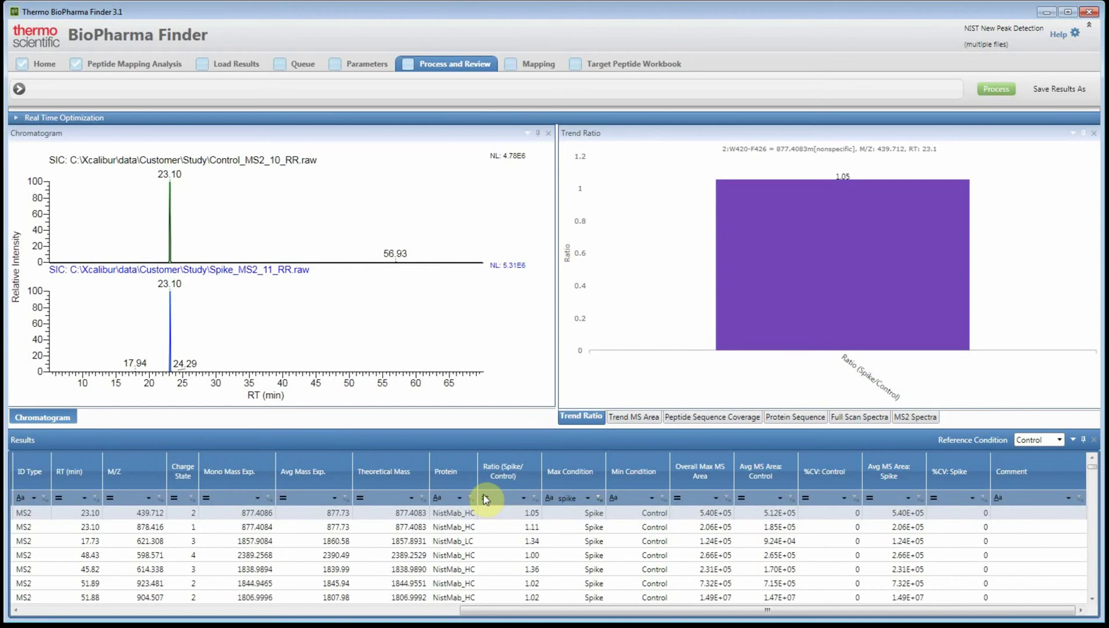
Step: Sort the components by Ratio (Spike/Control) in descending order and zoom the chromatograms to about 10.5–13.5 min around the first component's peak
{"action": "left_click", "coordinate": [505, 477]}
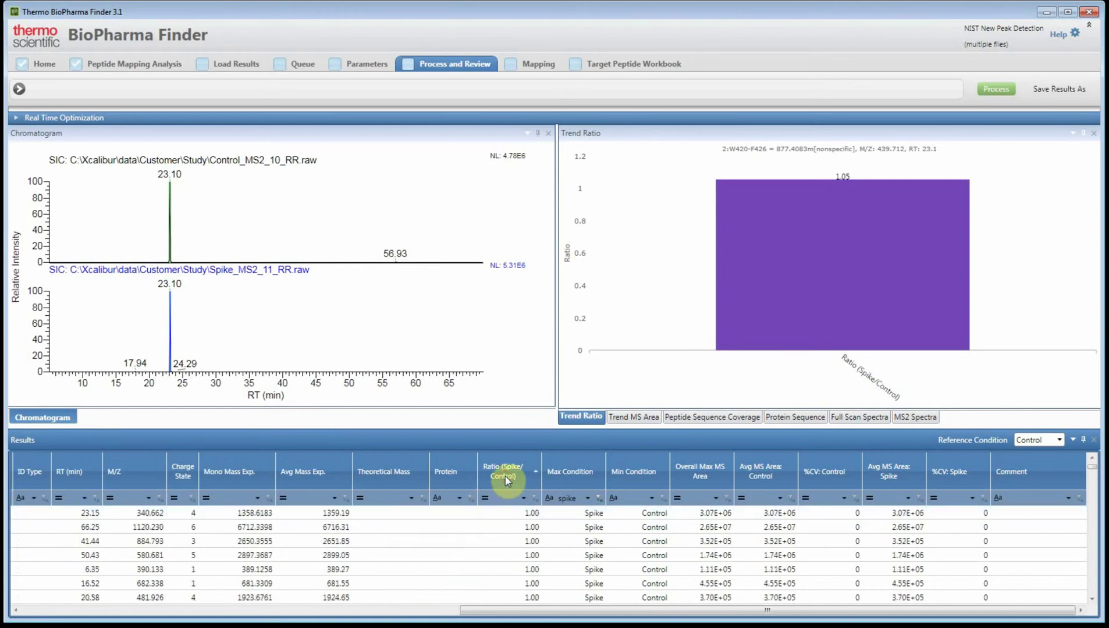
{"action": "left_click", "coordinate": [505, 474]}
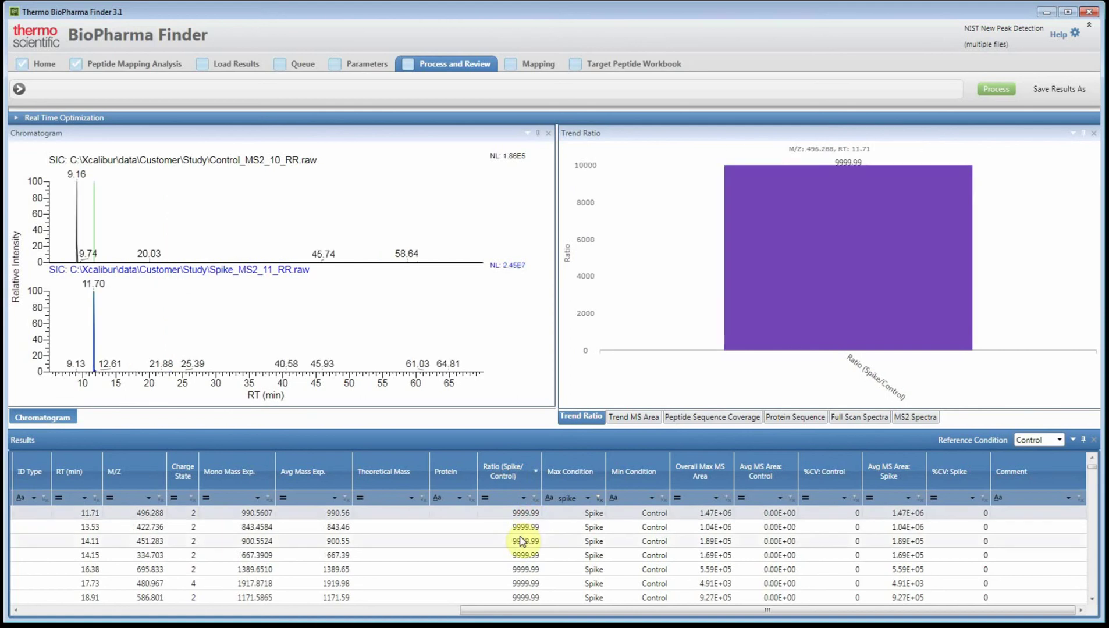
{"action": "left_click_drag", "start_coordinate": [86, 375], "coordinate": [105, 377]}
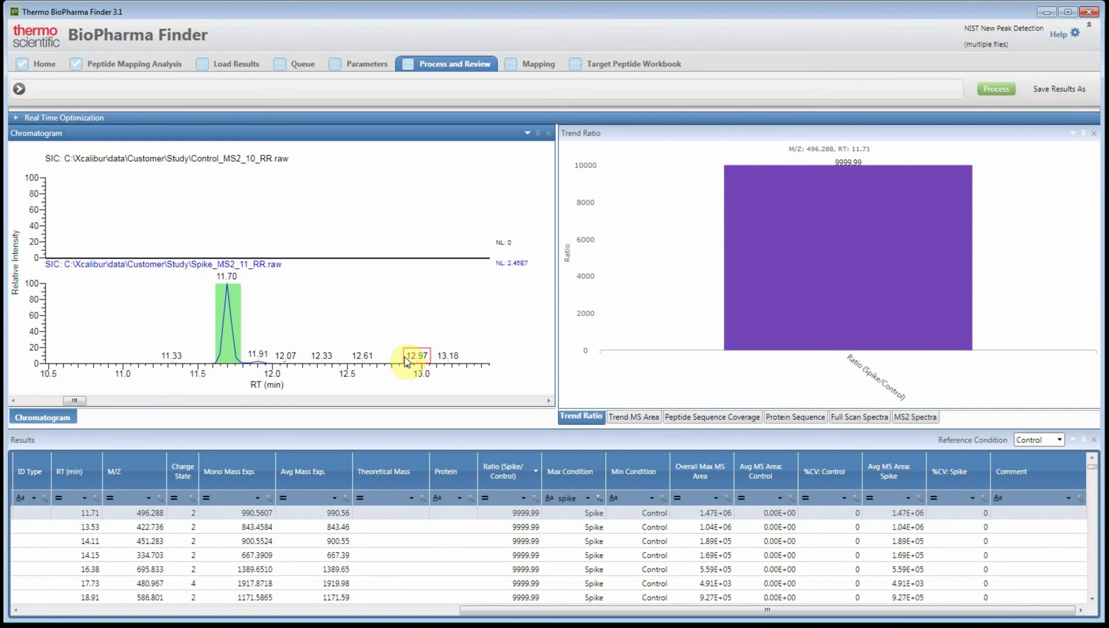
Step: Create a custom filter for Ratio (Spike/Control) with a first condition of greater than 1000
{"action": "left_click", "coordinate": [523, 499]}
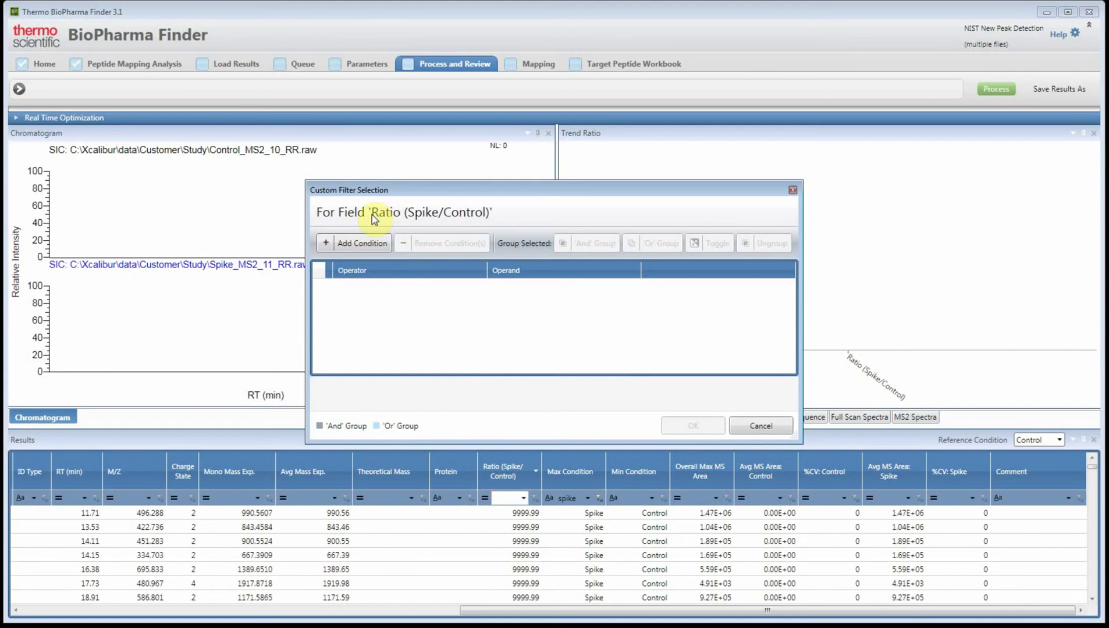
{"action": "left_click", "coordinate": [360, 247]}
{"action": "left_click", "coordinate": [352, 287]}
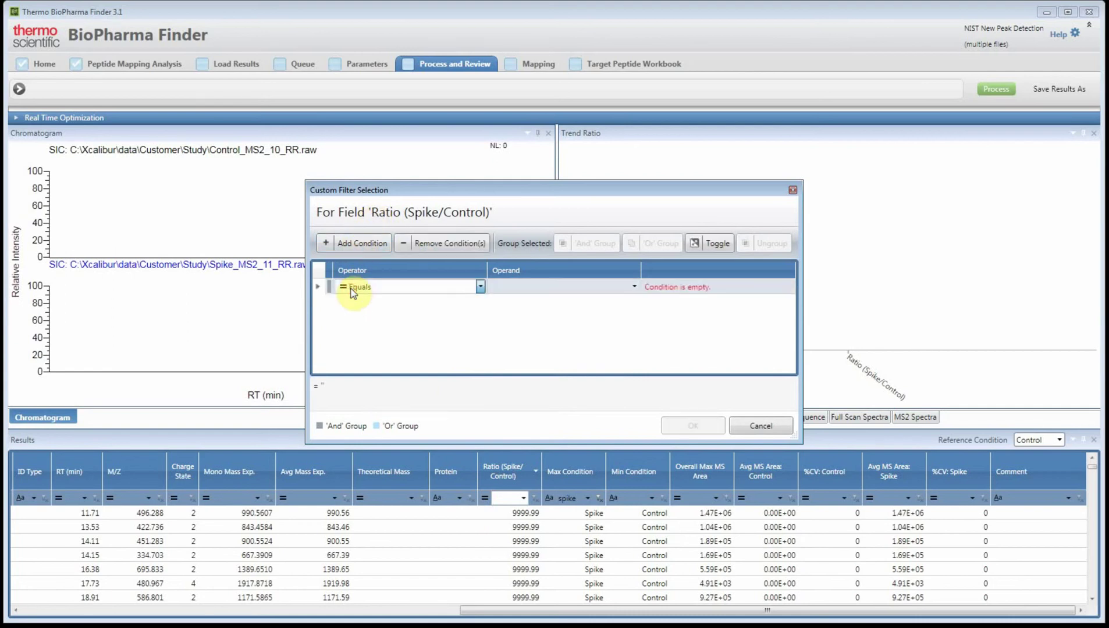
{"action": "left_click", "coordinate": [358, 348]}
{"action": "left_click", "coordinate": [499, 286]}
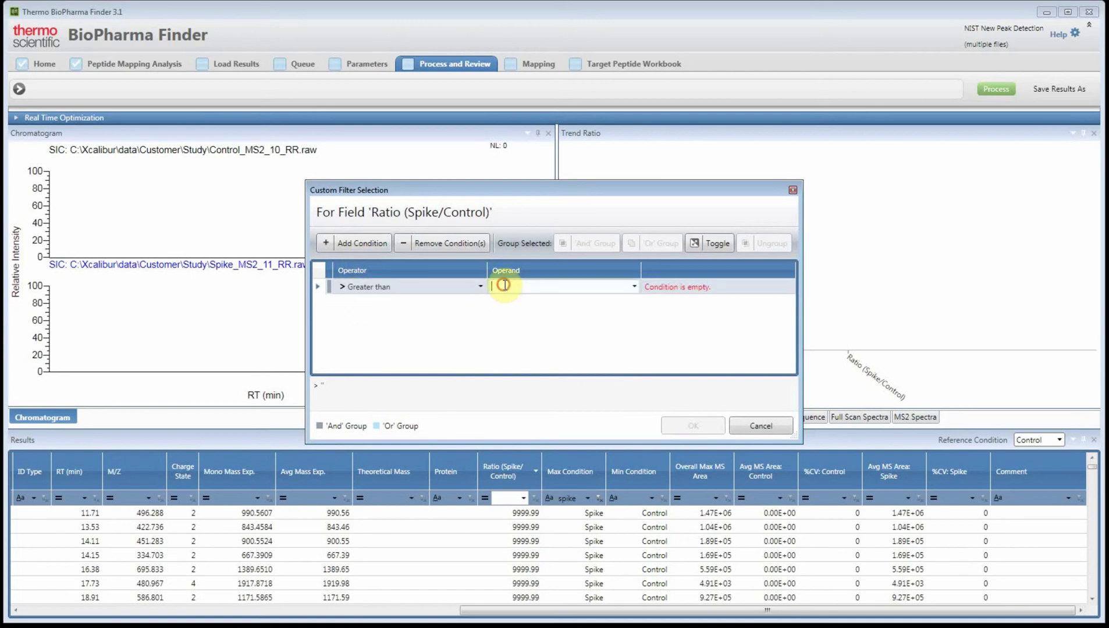
{"action": "type", "text": "1000"}
Step: Add a second condition of less than 0.2 to the custom ratio filter
{"action": "left_click", "coordinate": [358, 245]}
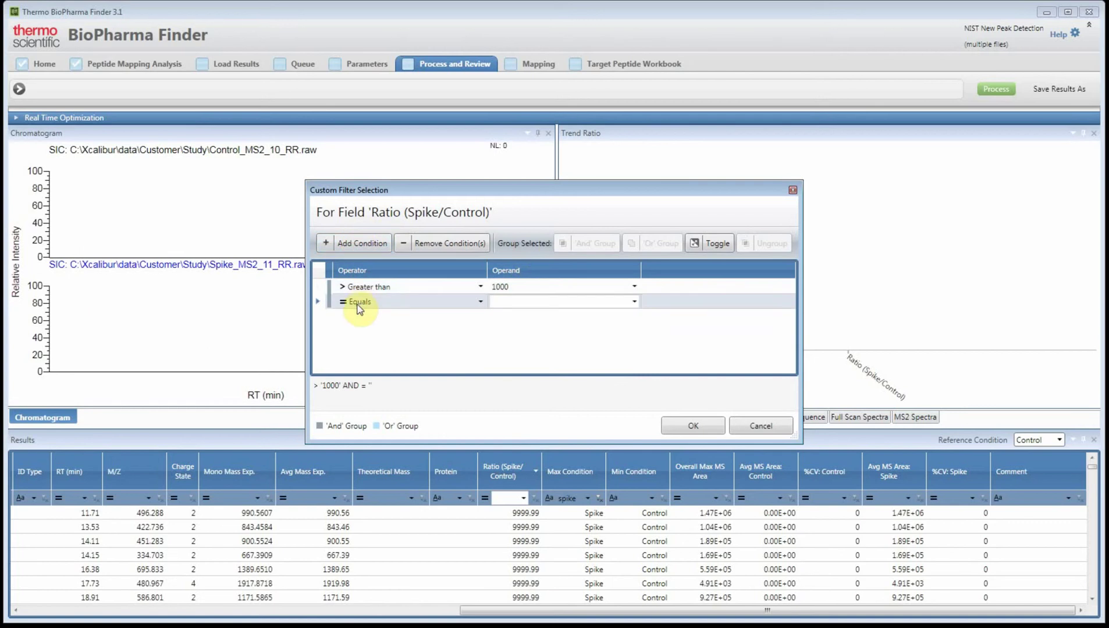
{"action": "left_click", "coordinate": [357, 307]}
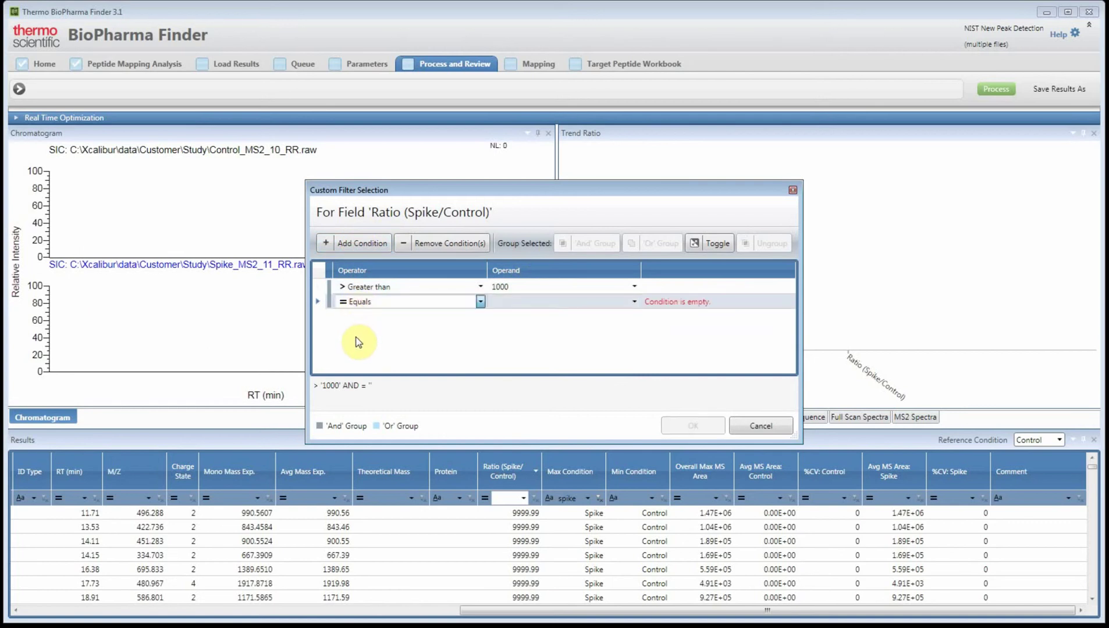
{"action": "key", "text": "Down"}
{"action": "key", "text": "Down"}
{"action": "key", "text": "Down"}
{"action": "key", "text": "Down"}
{"action": "left_click", "coordinate": [507, 300]}
{"action": "type", "text": "0.2"}
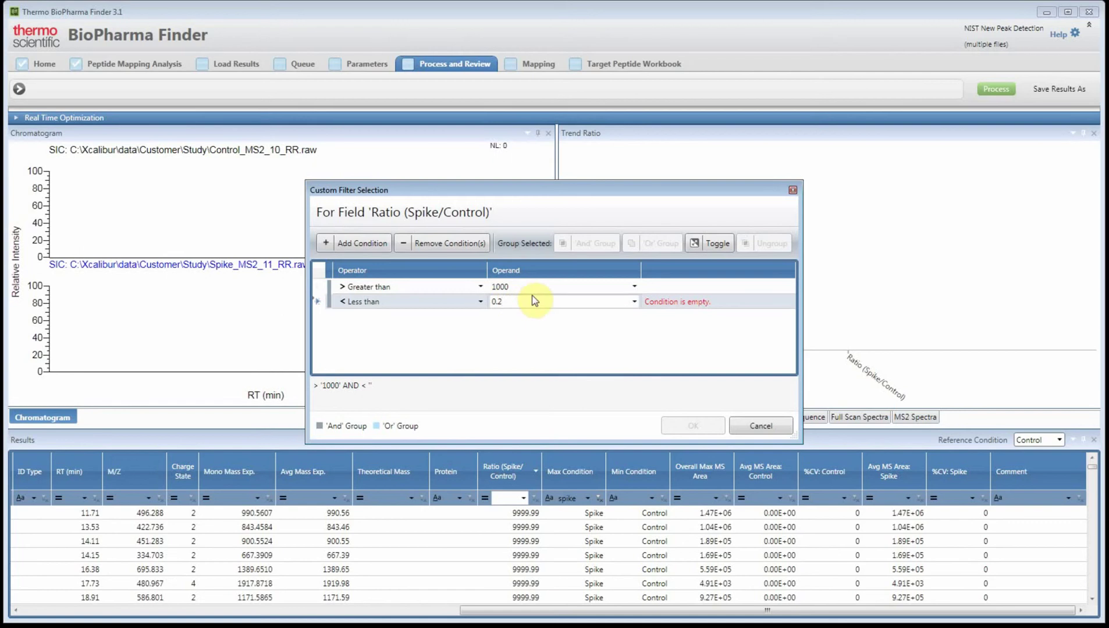
Step: Combine the two ratio filter conditions with OR instead of AND and apply the filter
{"action": "left_click", "coordinate": [522, 286]}
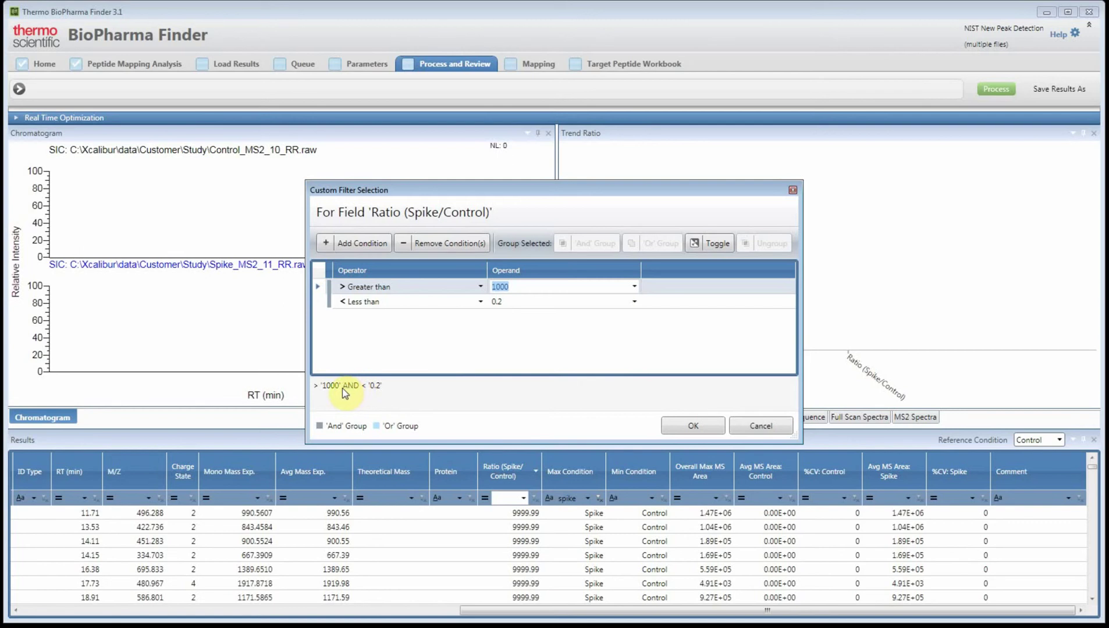
{"action": "left_click", "coordinate": [704, 245]}
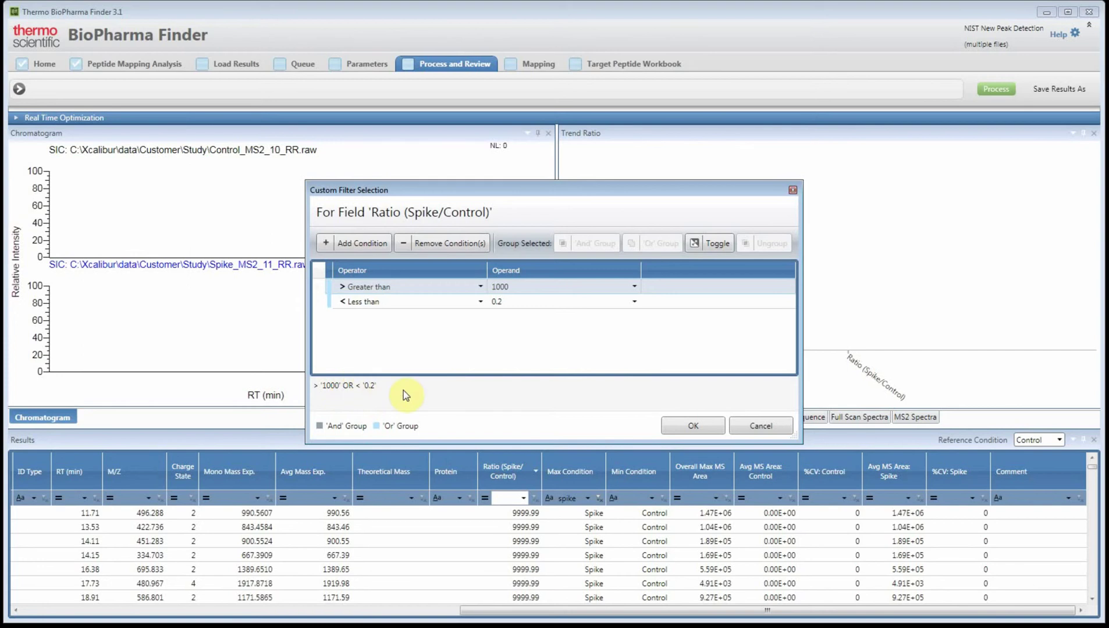
{"action": "left_click", "coordinate": [677, 427]}
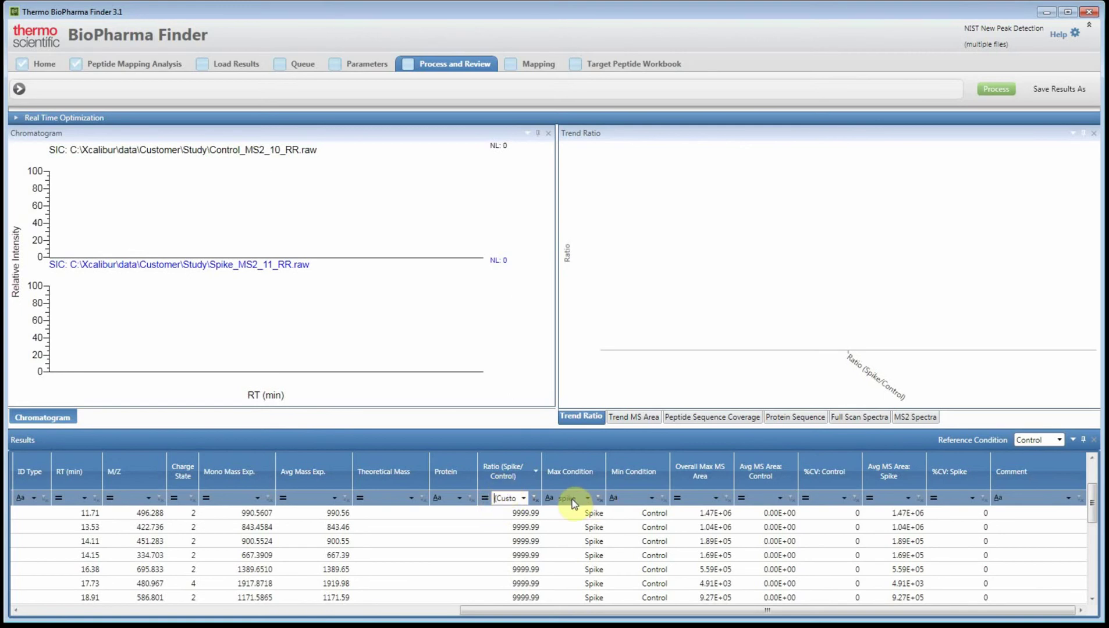
Step: Clear the Max Condition filter and sort the components by Overall Max MS Area in descending order
{"action": "left_click", "coordinate": [599, 499]}
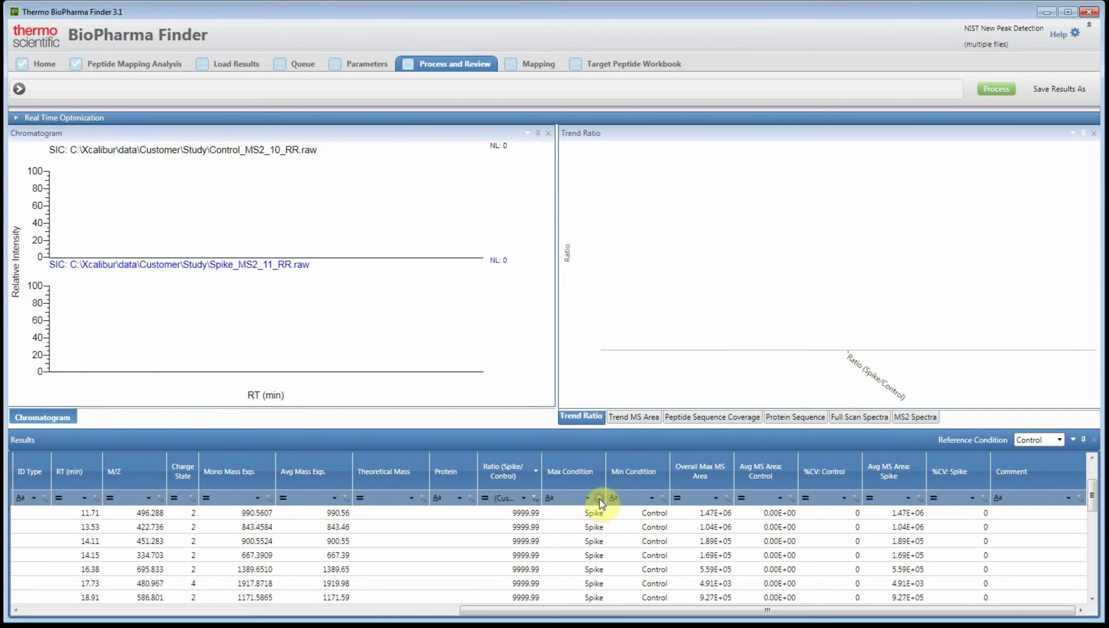
{"action": "left_click", "coordinate": [700, 477]}
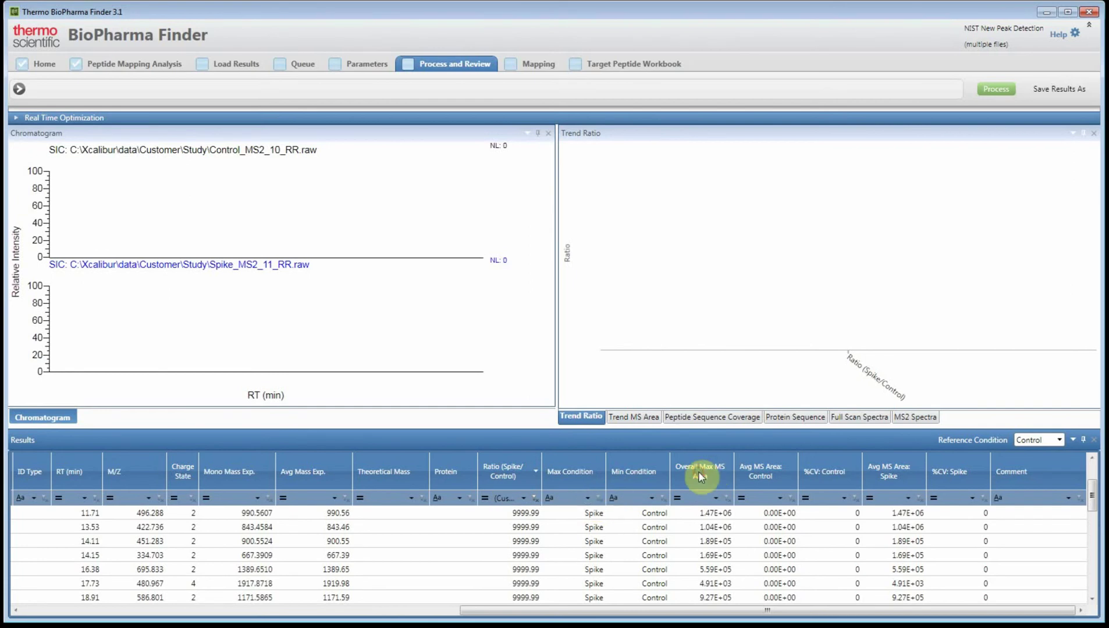
{"action": "left_click", "coordinate": [701, 481]}
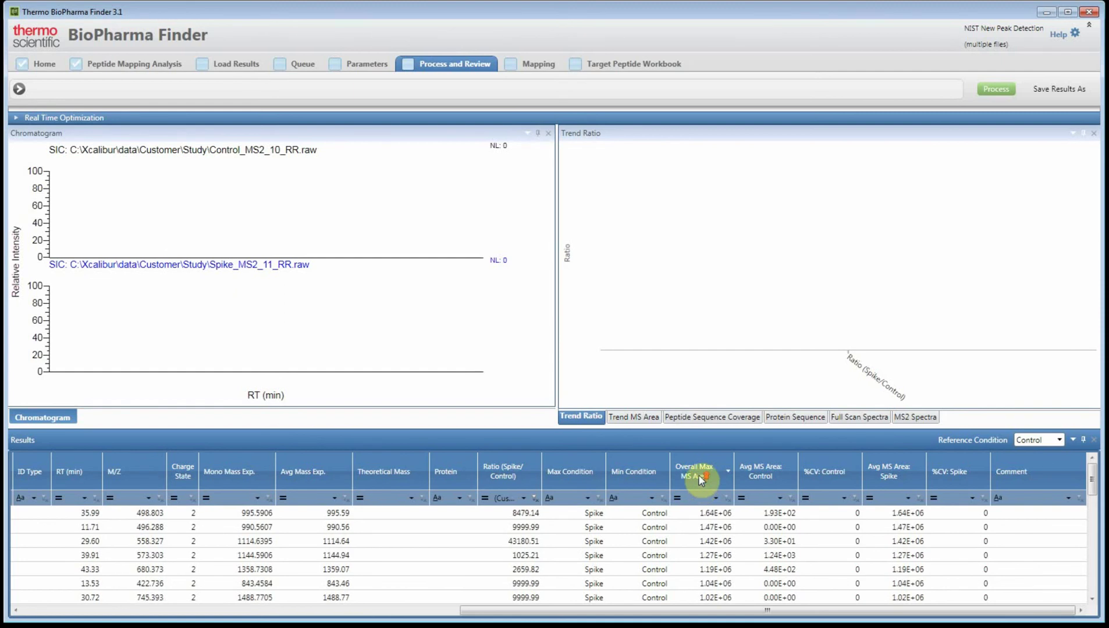
Step: Select the top component (m/z 498.803), zoom its chromatograms to about 33.5–38.2 min and compare its MS area trend between conditions
{"action": "left_click", "coordinate": [685, 517]}
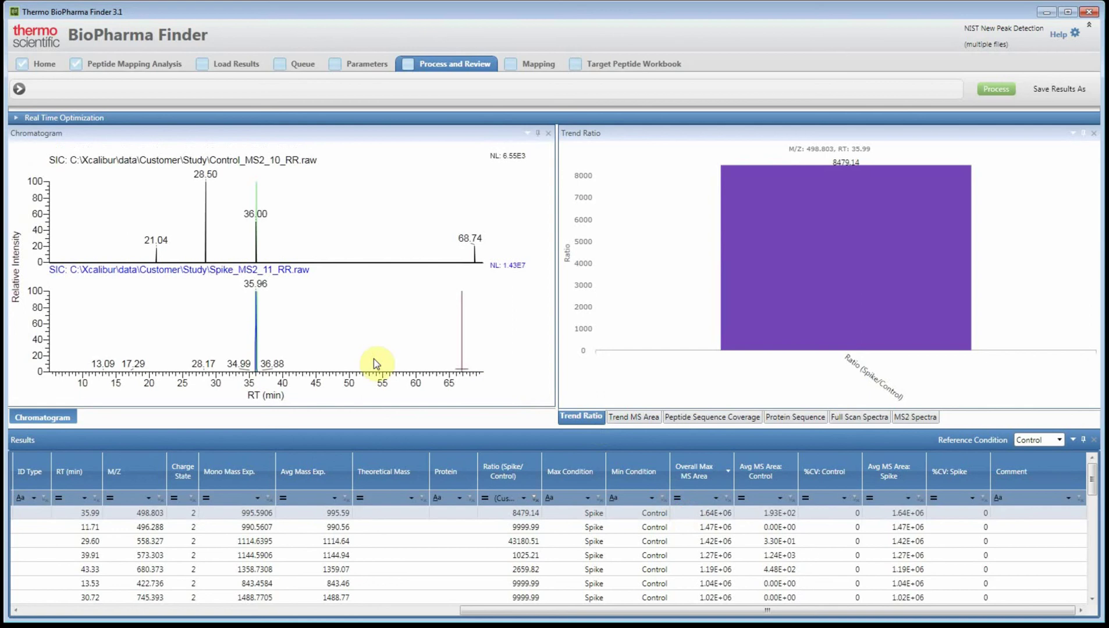
{"action": "left_click_drag", "start_coordinate": [240, 379], "coordinate": [275, 388]}
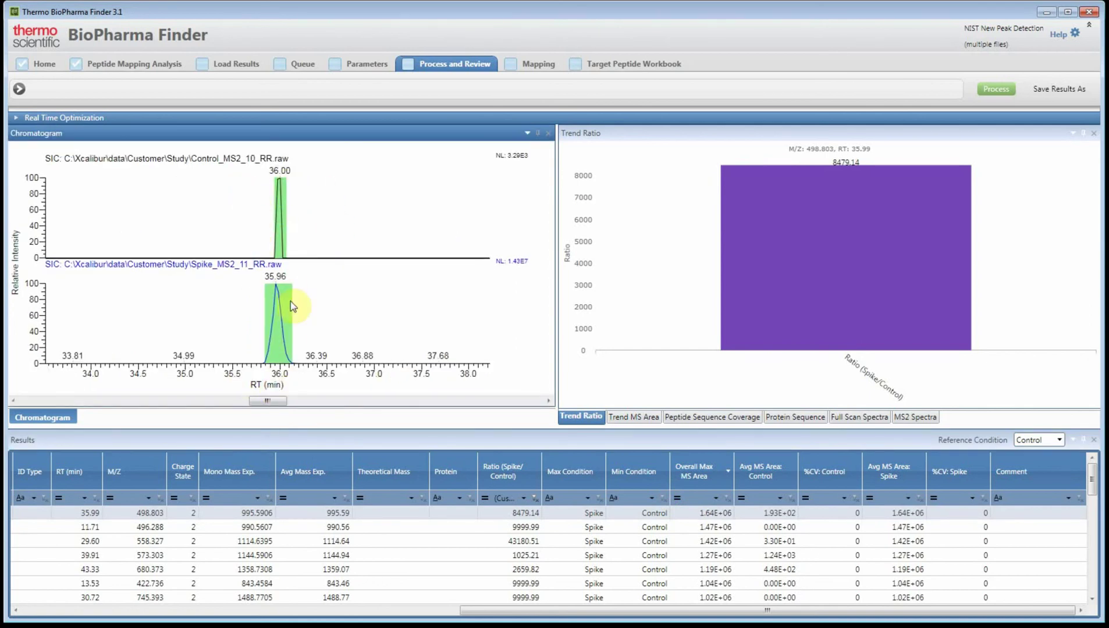
{"action": "left_click", "coordinate": [648, 419]}
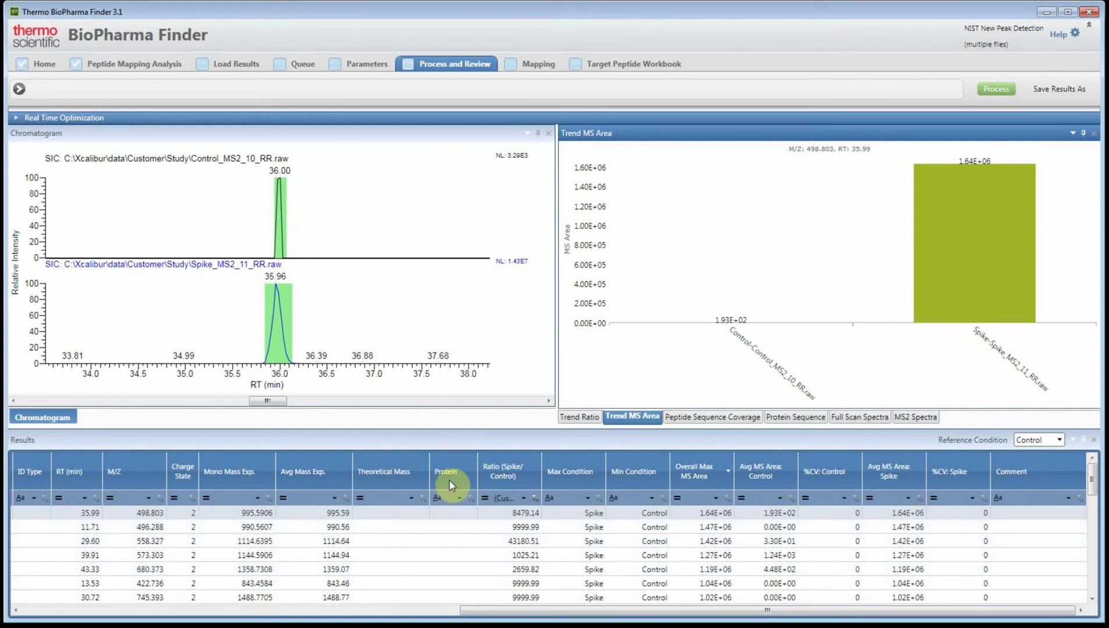
Step: Compare the MS area trends of components m/z 642.532, 1338.270 and 525.283, and zoom the last one's chromatograms to about 45.8–48.8 min
{"action": "scroll", "coordinate": [456, 553], "scroll_direction": "down", "scroll_amount": 5}
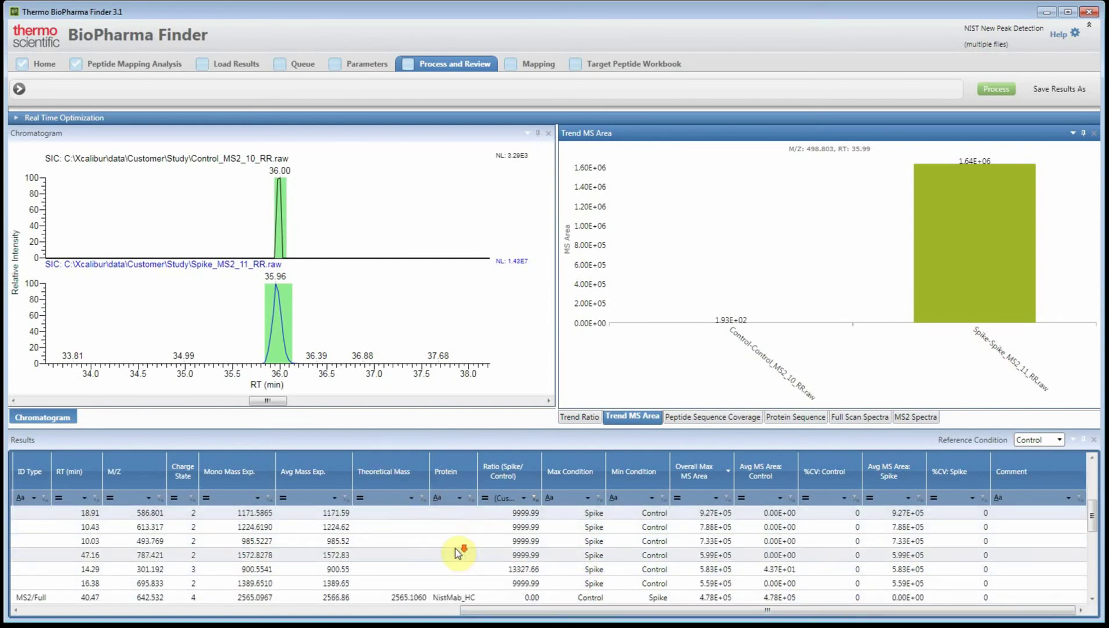
{"action": "scroll", "coordinate": [455, 548], "scroll_direction": "down", "scroll_amount": 3}
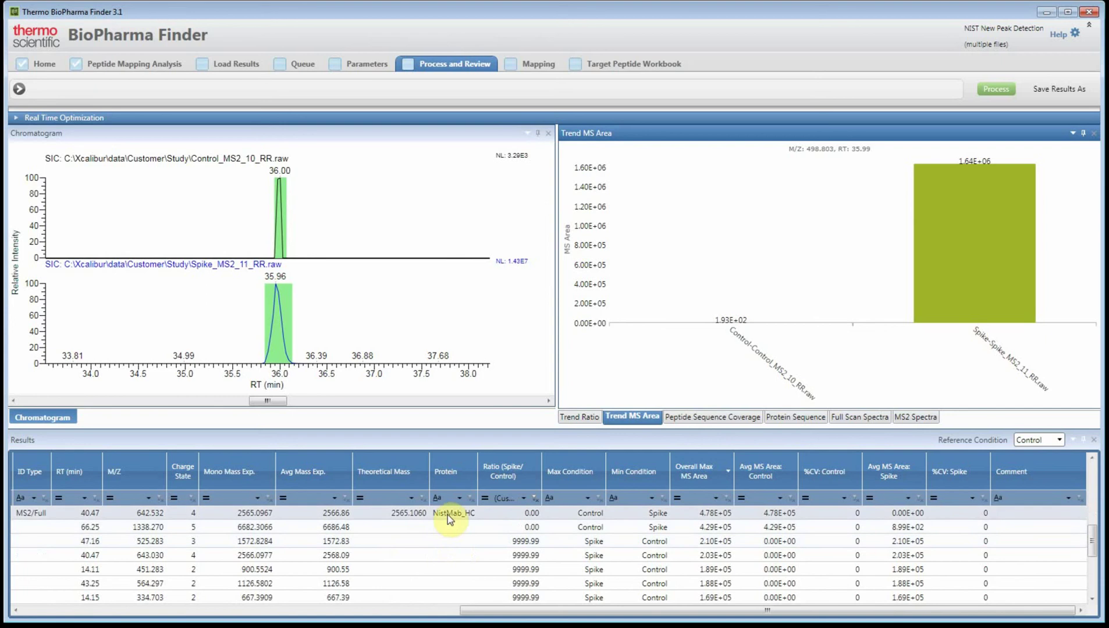
{"action": "left_click", "coordinate": [447, 515]}
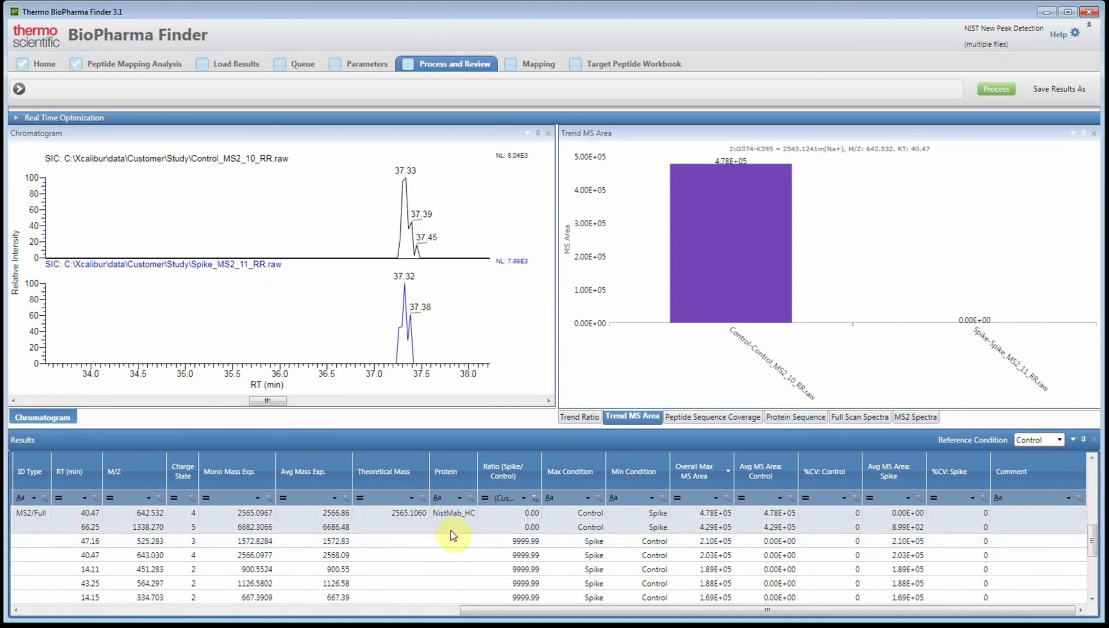
{"action": "left_click", "coordinate": [449, 526]}
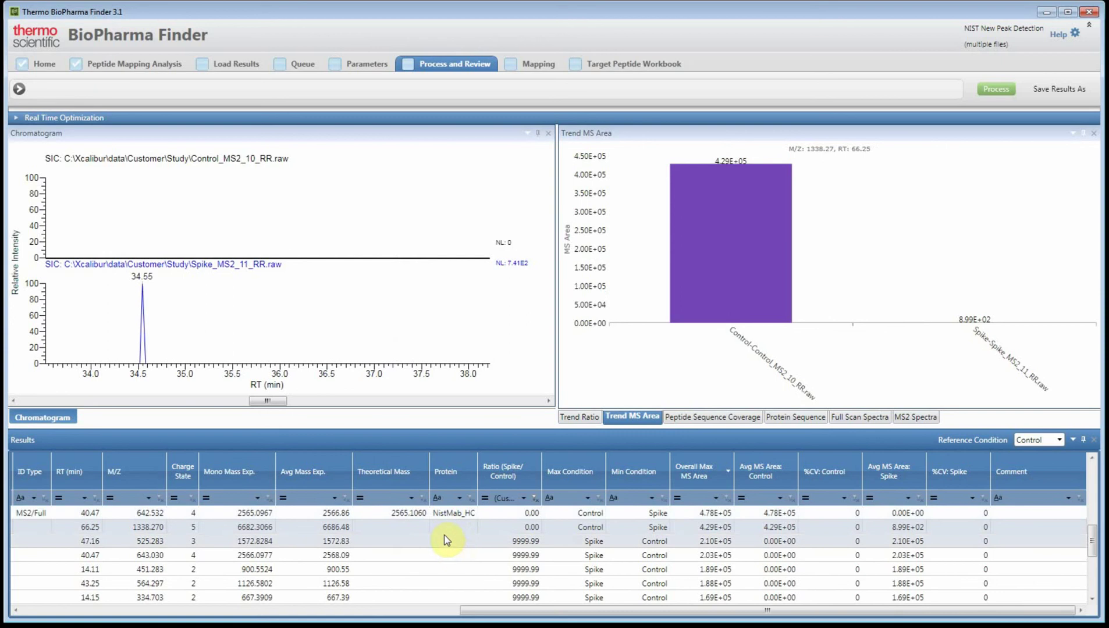
{"action": "left_click", "coordinate": [447, 539]}
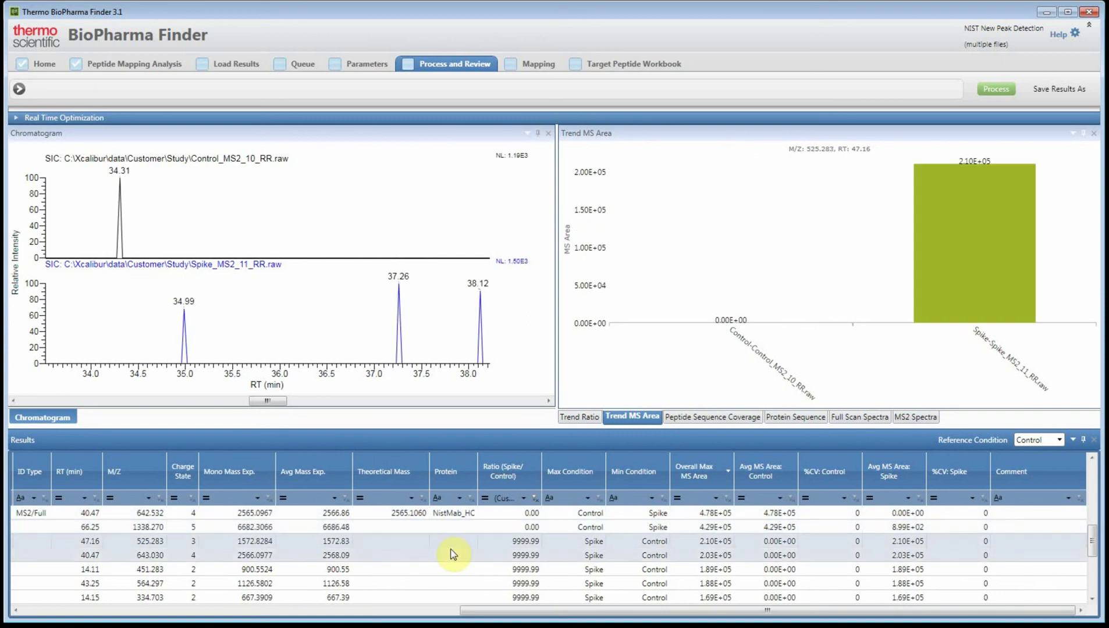
{"action": "left_click_drag", "start_coordinate": [226, 377], "coordinate": [319, 377]}
{"action": "scroll", "coordinate": [449, 567], "scroll_direction": "down", "scroll_amount": 5}
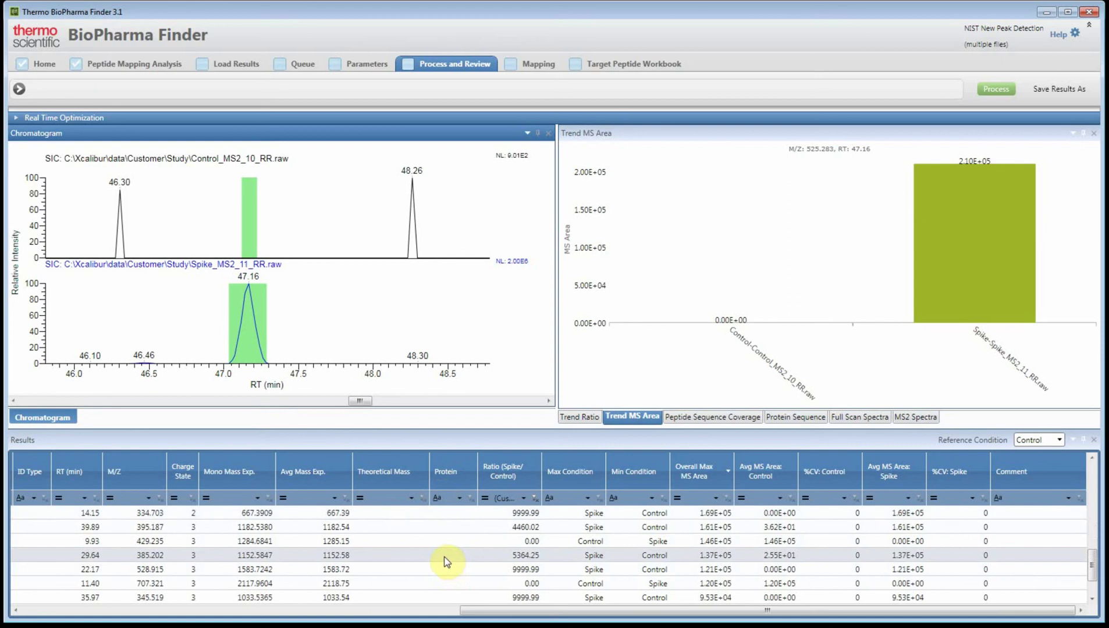
Step: Sort the components by Ratio (Spike/Control) in ascending order and examine the m/z 558.327 component's chromatograms at about 27–34.8 min
{"action": "left_click", "coordinate": [504, 471]}
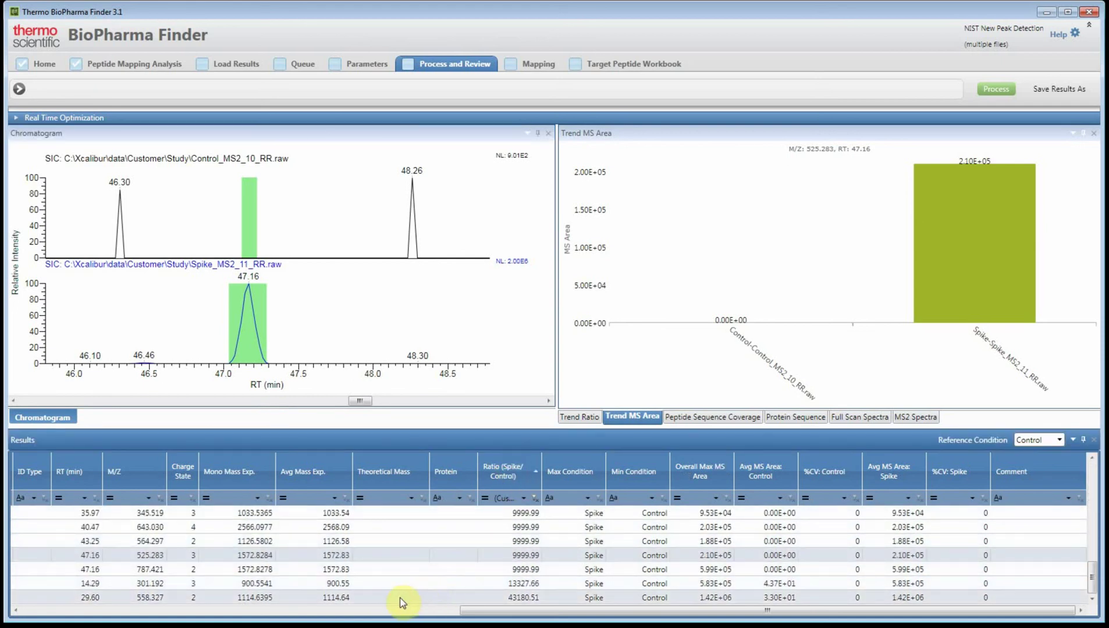
{"action": "left_click", "coordinate": [396, 595]}
{"action": "left_click", "coordinate": [226, 347]}
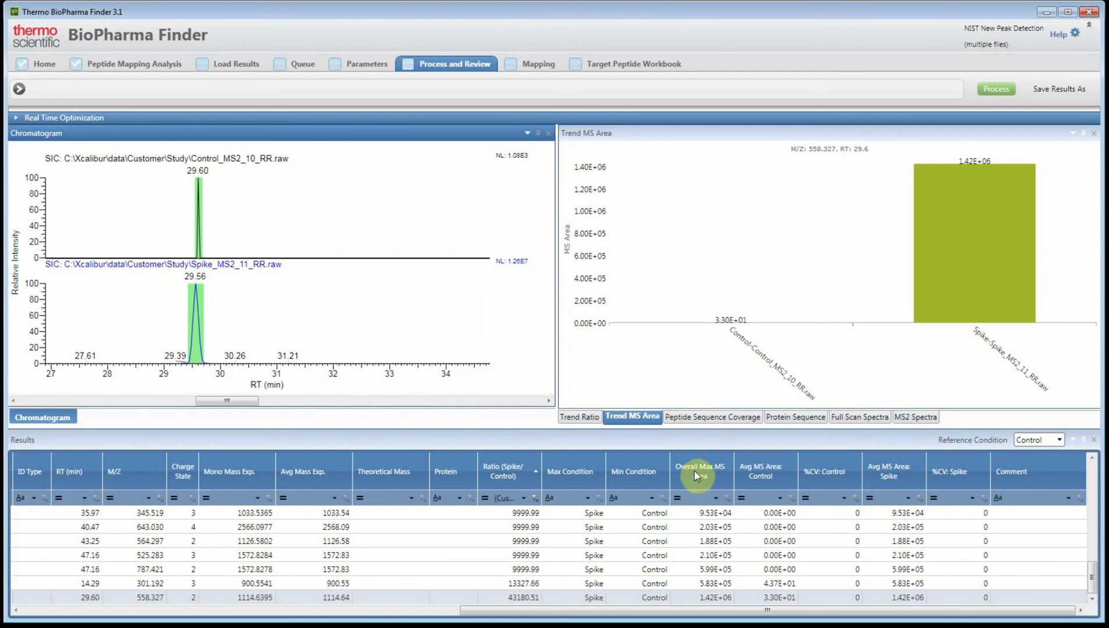
Step: Filter the components to those with an Overall Max MS Area greater than 1e5
{"action": "left_click", "coordinate": [677, 499]}
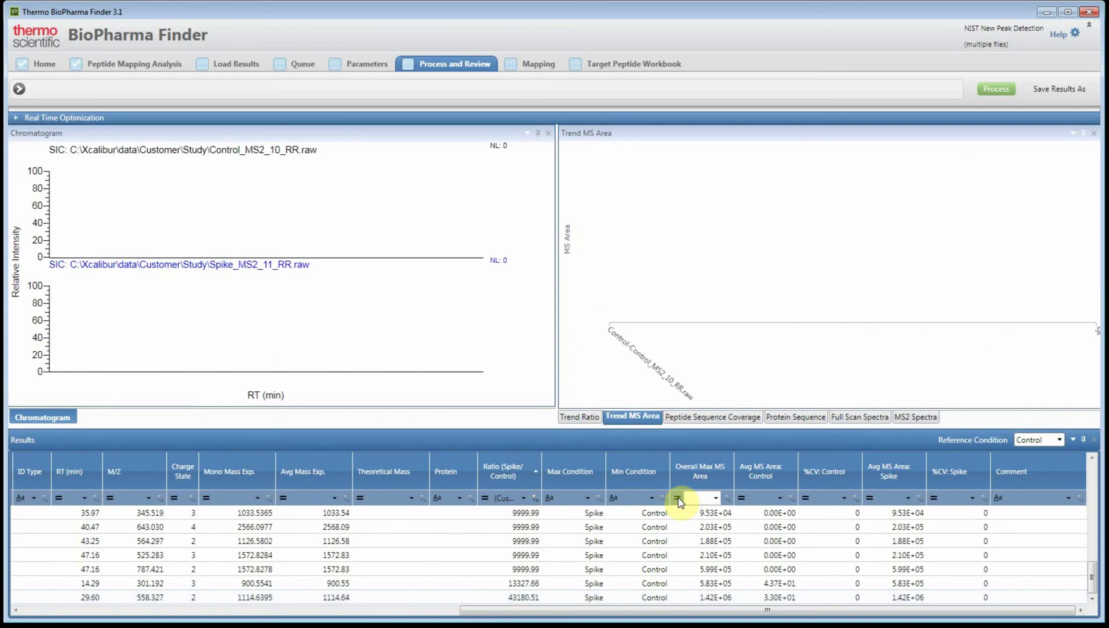
{"action": "left_click", "coordinate": [677, 498]}
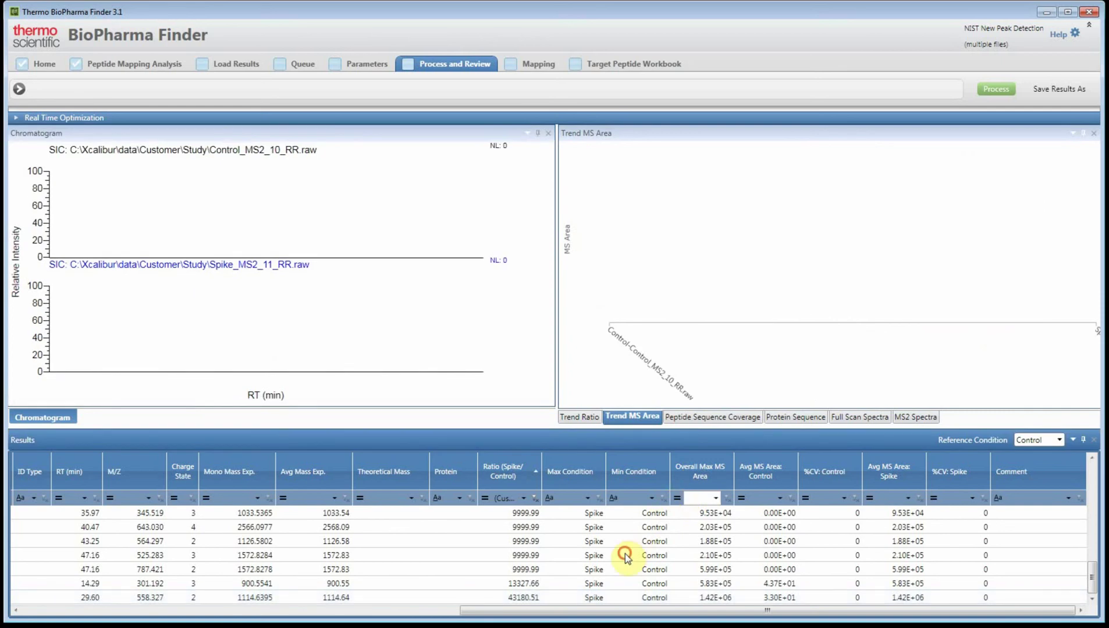
{"action": "left_click", "coordinate": [654, 548]}
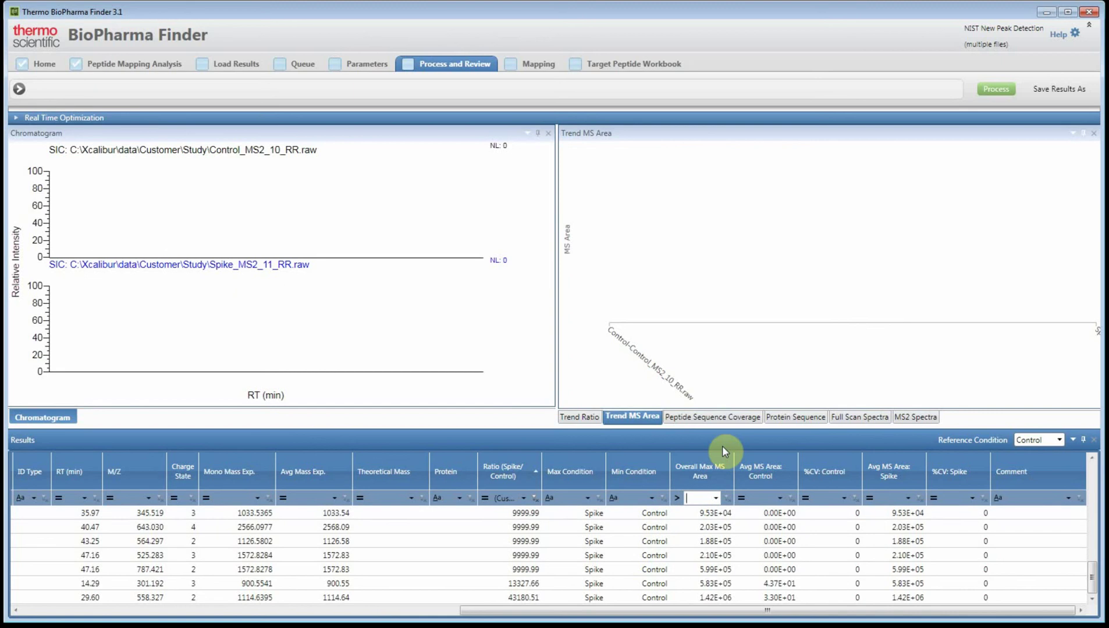
{"action": "type", "text": "1e5"}
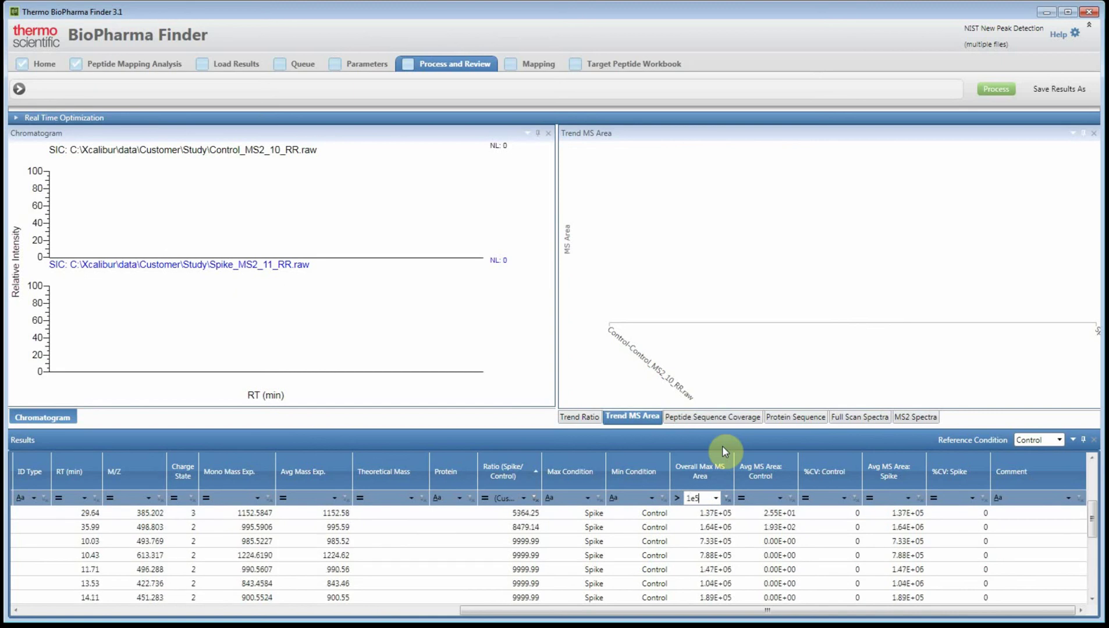
{"action": "key", "text": "Return"}
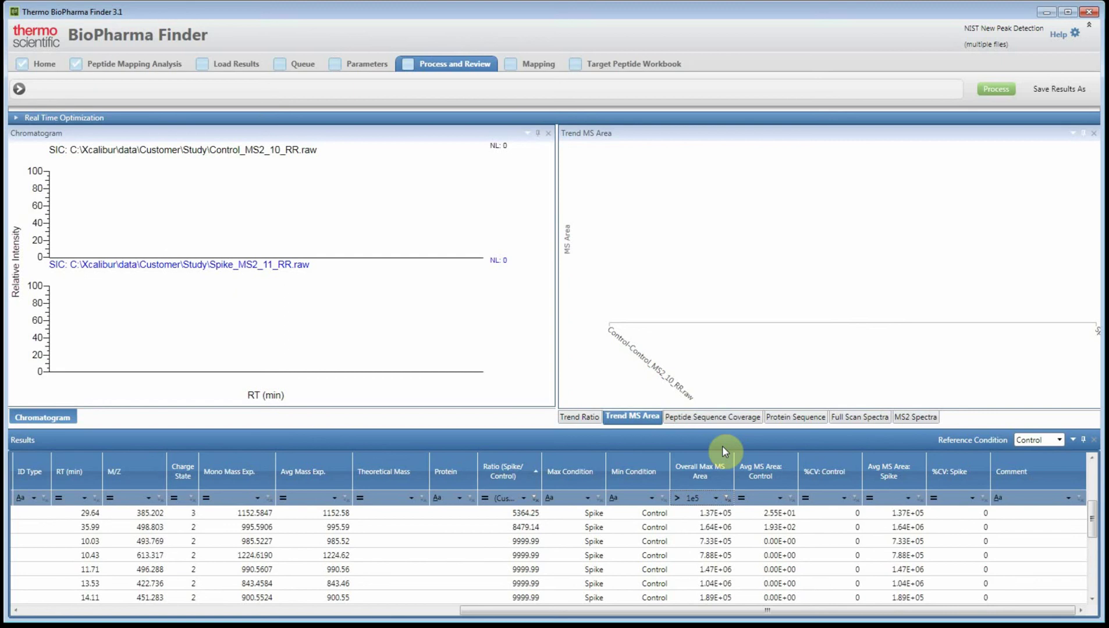
Step: Sort the components by Overall Max MS Area in descending order and compare the MS area trends of m/z 498.803 and 496.288
{"action": "left_click", "coordinate": [701, 472]}
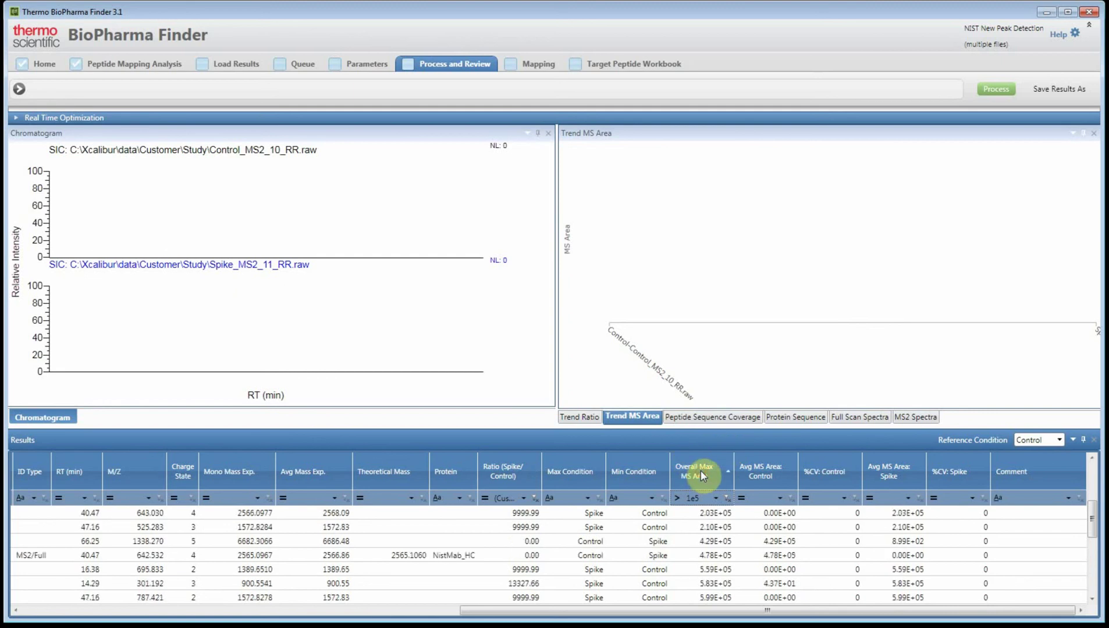
{"action": "left_click", "coordinate": [701, 471]}
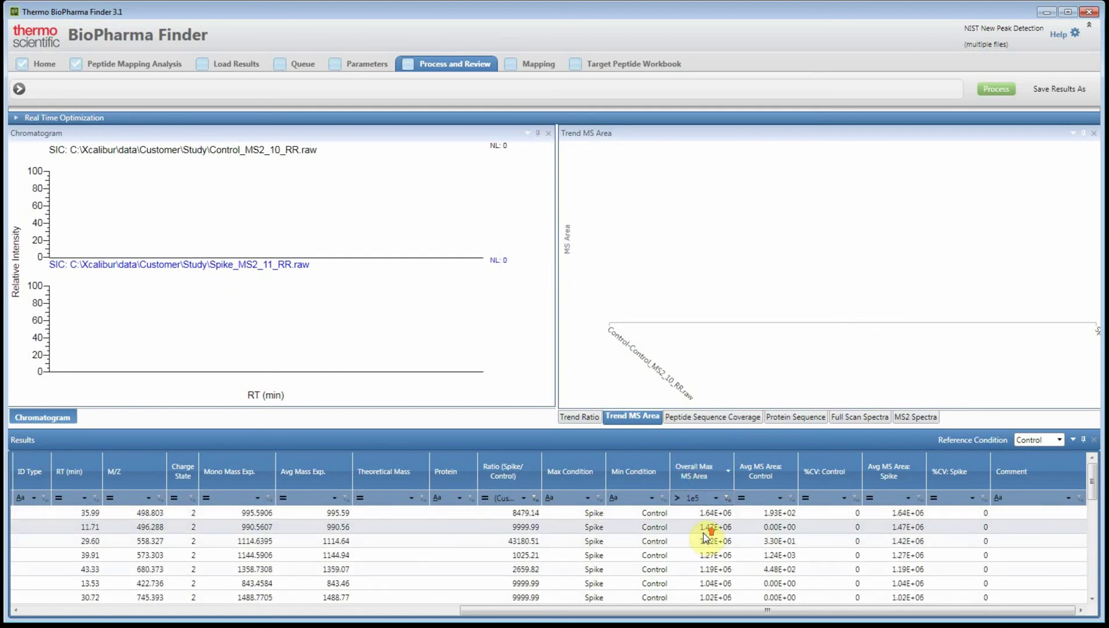
{"action": "left_click", "coordinate": [585, 514]}
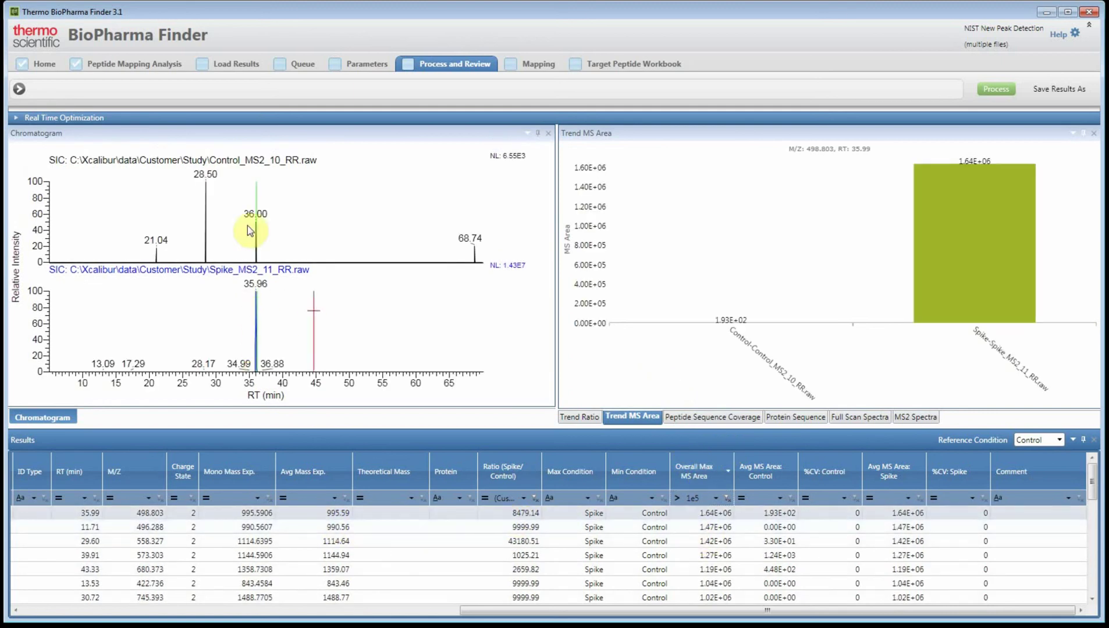
{"action": "left_click", "coordinate": [422, 527]}
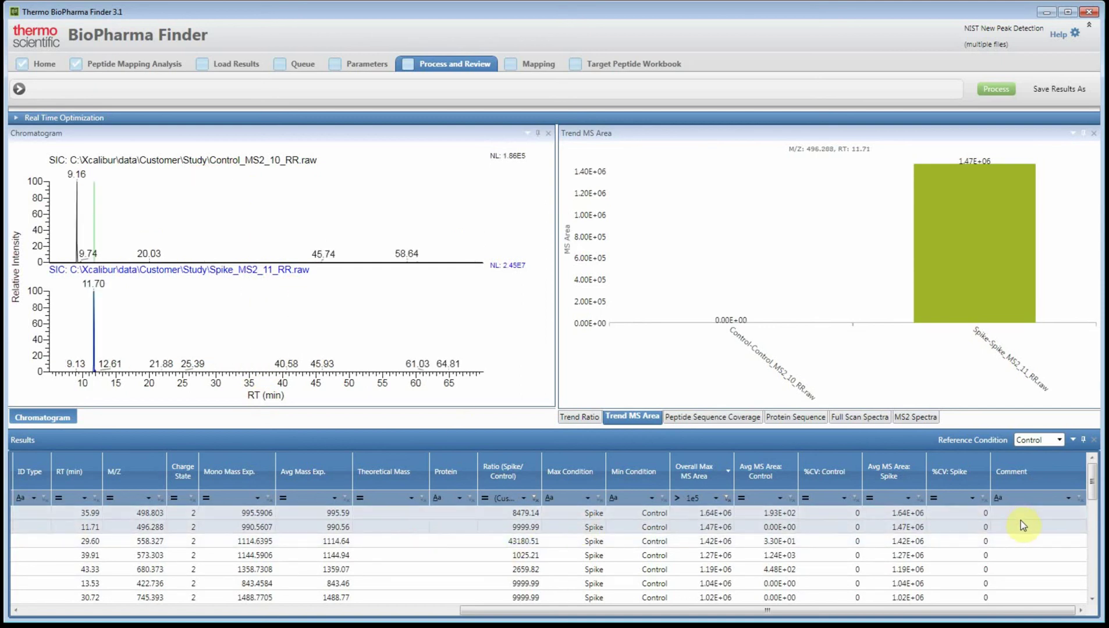
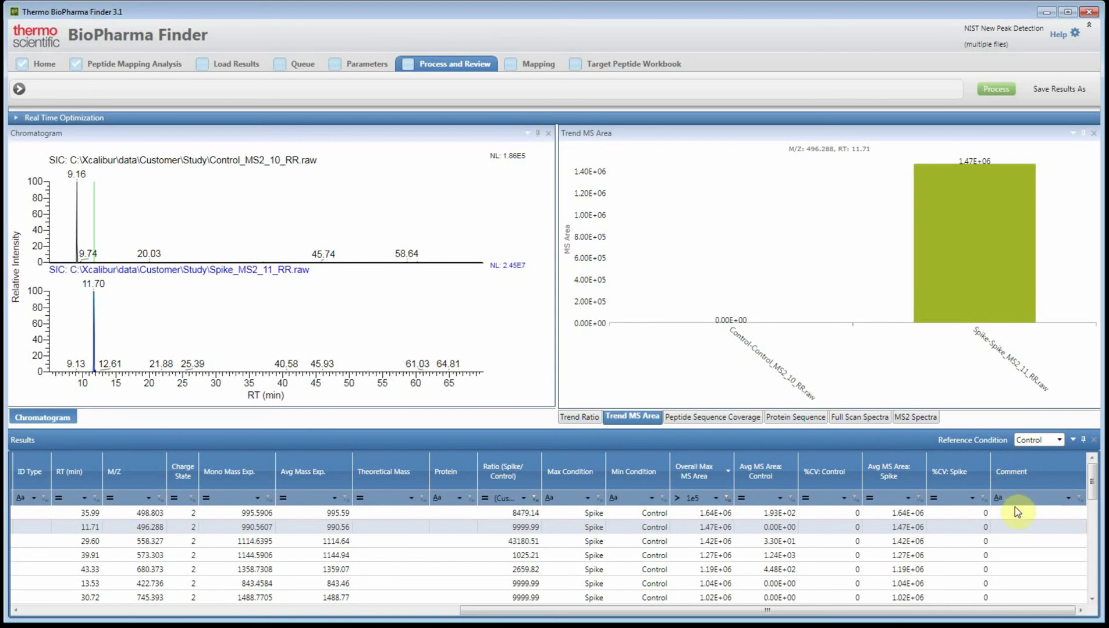
Step: Add the comment "different" to the m/z 498.803 component and "in to search" to the m/z 496.288 component
{"action": "left_click", "coordinate": [1014, 511]}
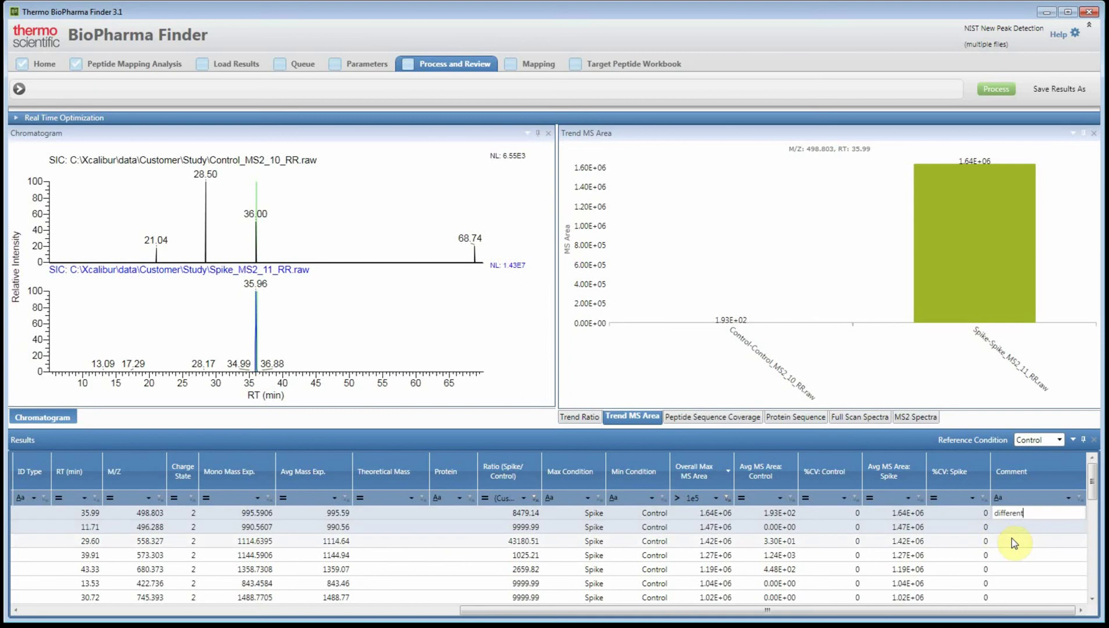
{"action": "left_click", "coordinate": [1007, 527]}
{"action": "type", "text": "i"}
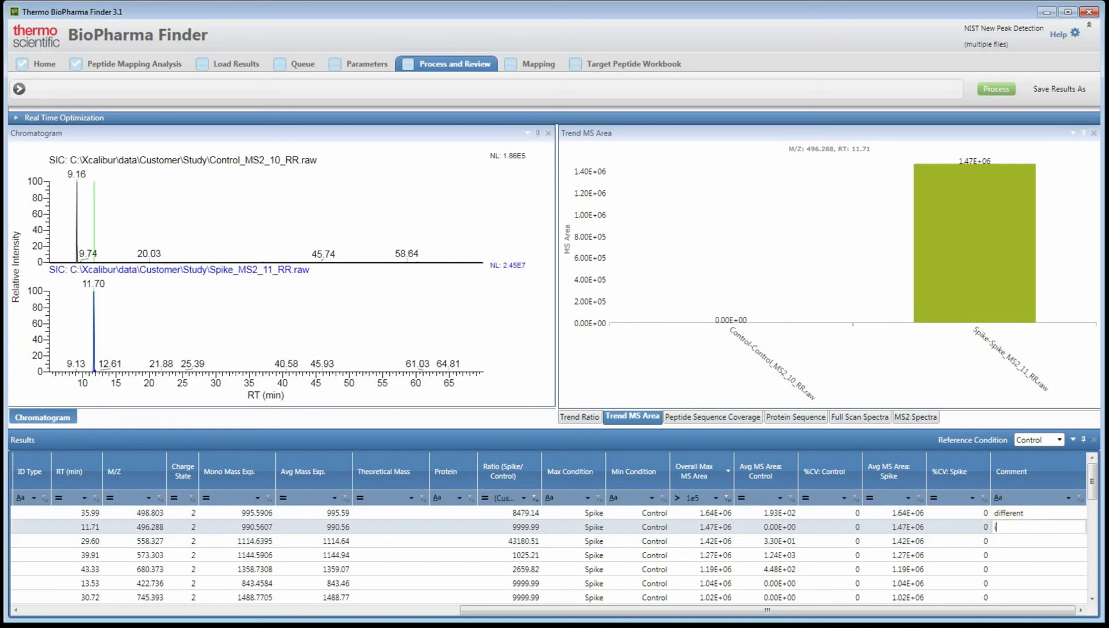
{"action": "type", "text": "n to invist"}
{"action": "key", "text": "BackSpace"}
{"action": "key", "text": "BackSpace"}
{"action": "key", "text": "BackSpace"}
{"action": "key", "text": "BackSpace"}
{"action": "key", "text": "BackSpace"}
{"action": "key", "text": "BackSpace"}
{"action": "key", "text": "BackSpace"}
{"action": "type", "text": "search"}
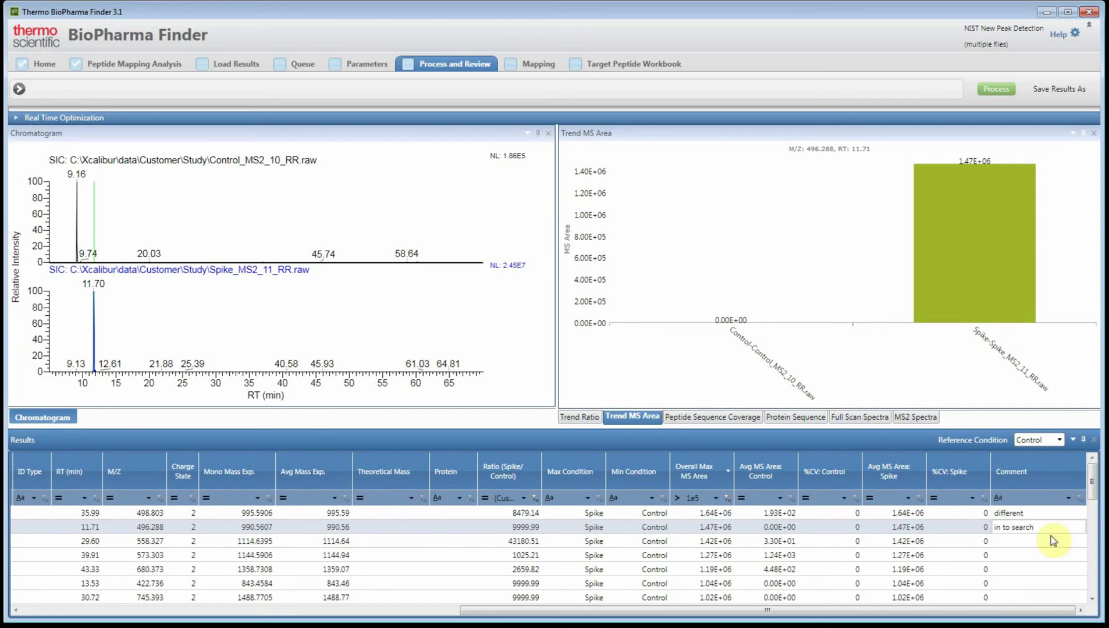
{"action": "left_click", "coordinate": [1022, 542]}
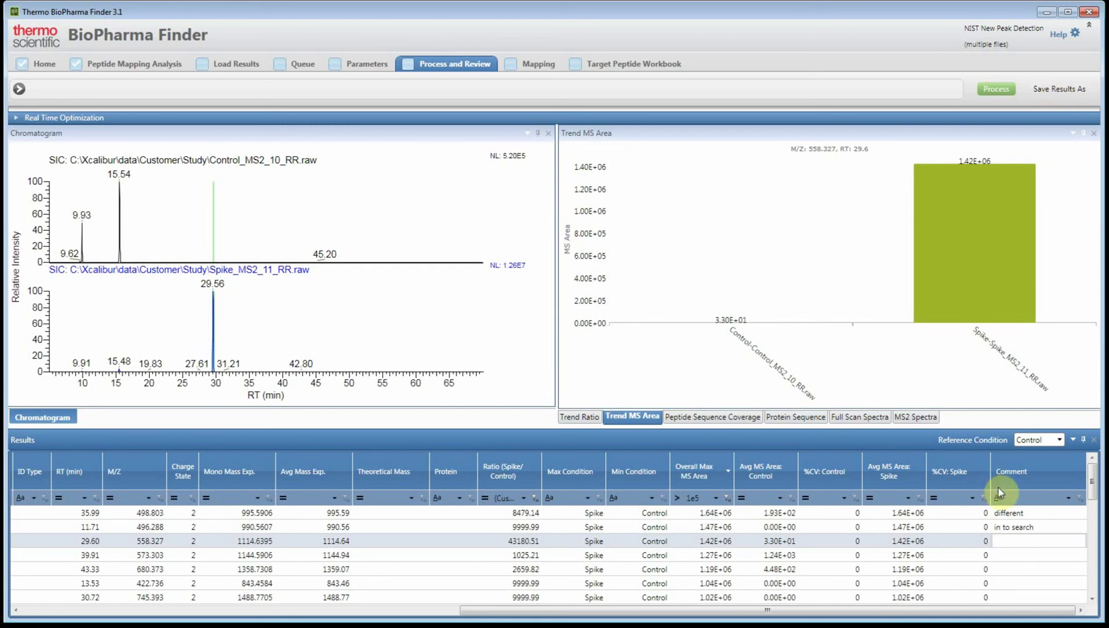
Step: Move the Comment column directly after the Ratio (Spike/Control) column in the results table
{"action": "key", "text": "Escape"}
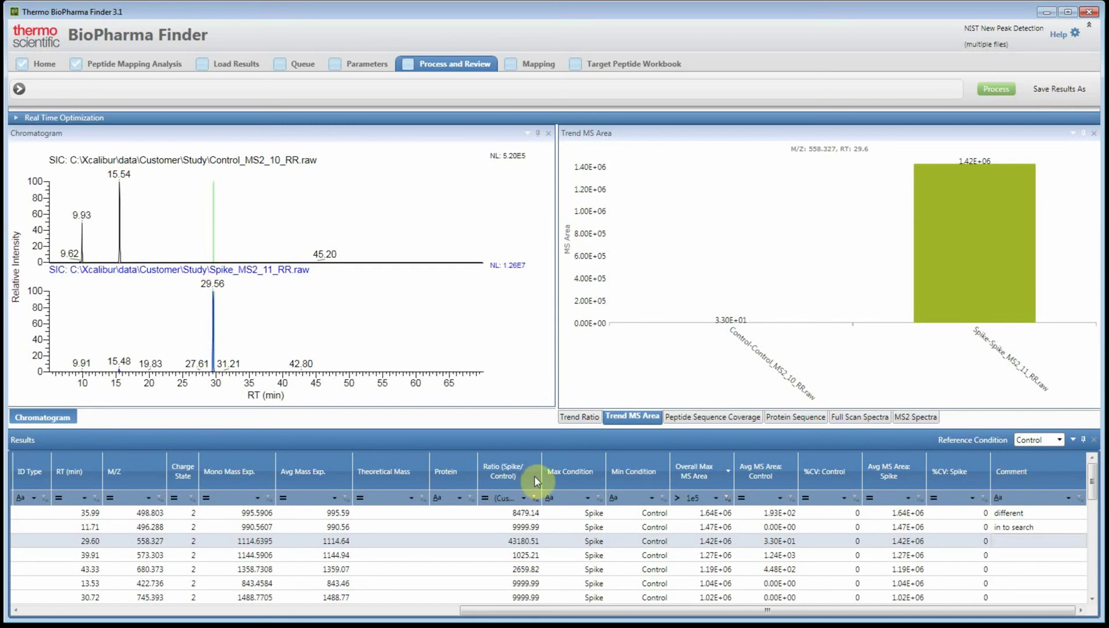
{"action": "left_click_drag", "start_coordinate": [535, 475], "coordinate": [535, 475]}
{"action": "left_click", "coordinate": [548, 541]}
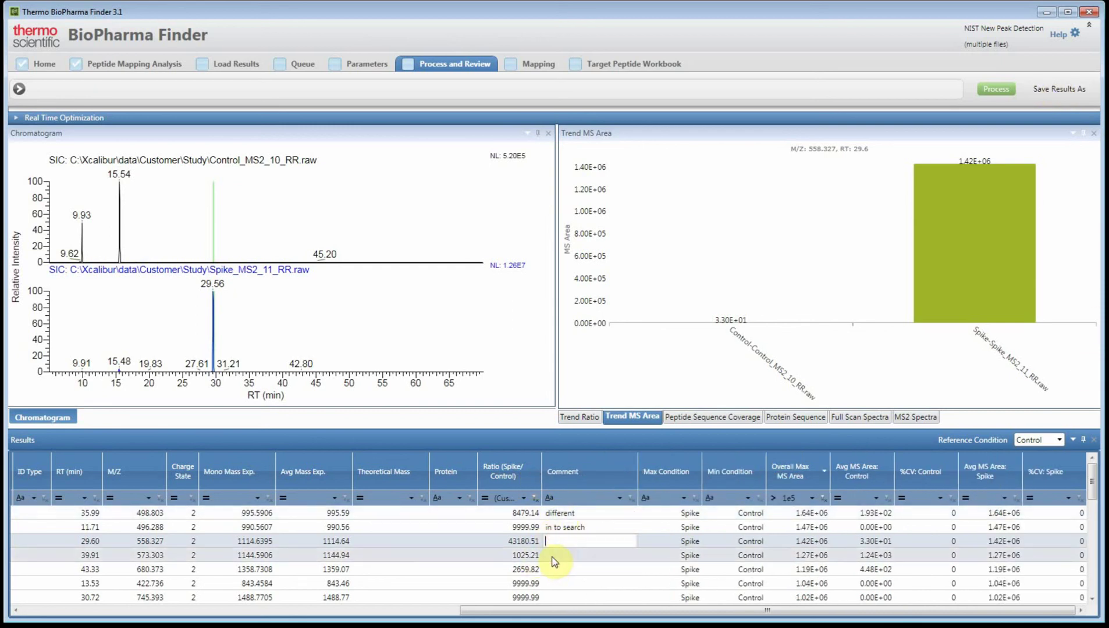
{"action": "left_click", "coordinate": [582, 554]}
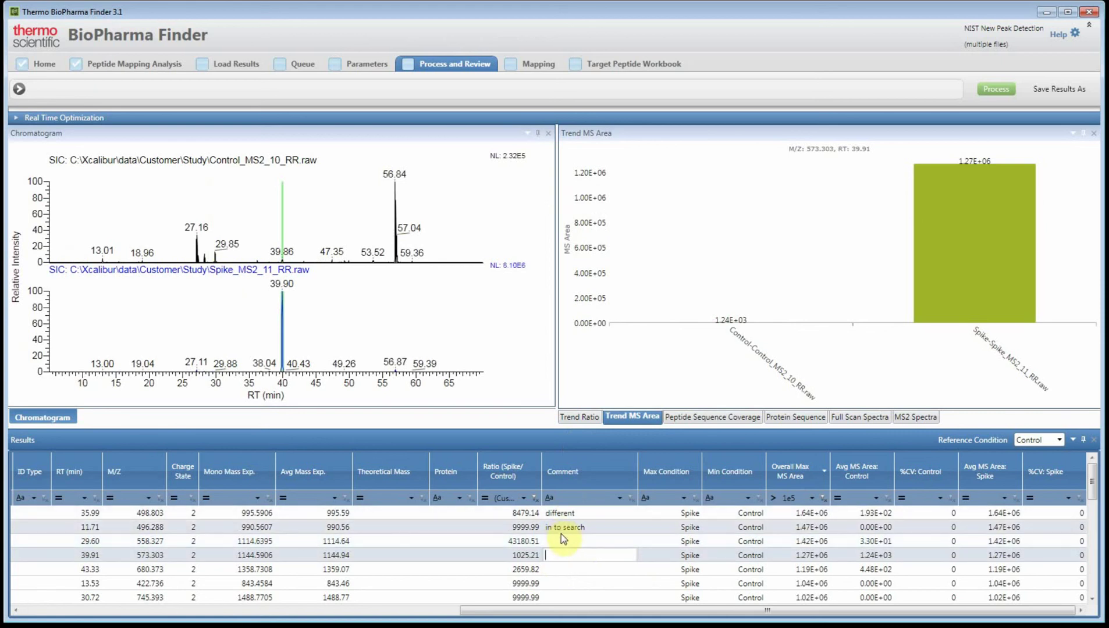
Step: Add the comment "Not real different" to the m/z 558.327 component
{"action": "left_click", "coordinate": [563, 539]}
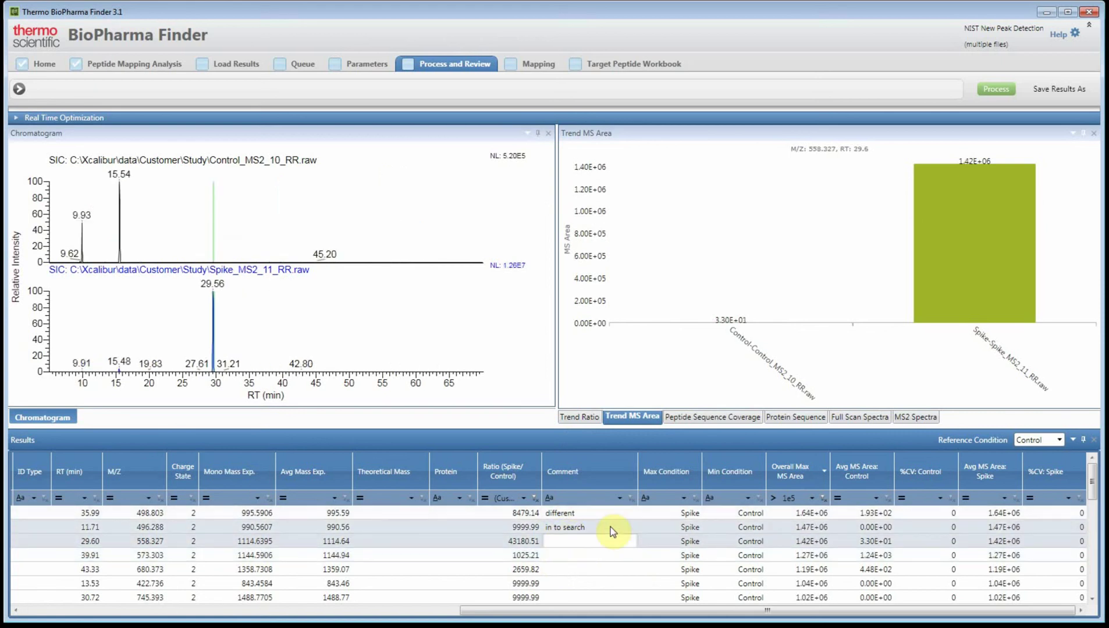
{"action": "type", "text": "Not real different"}
{"action": "left_click", "coordinate": [584, 554]}
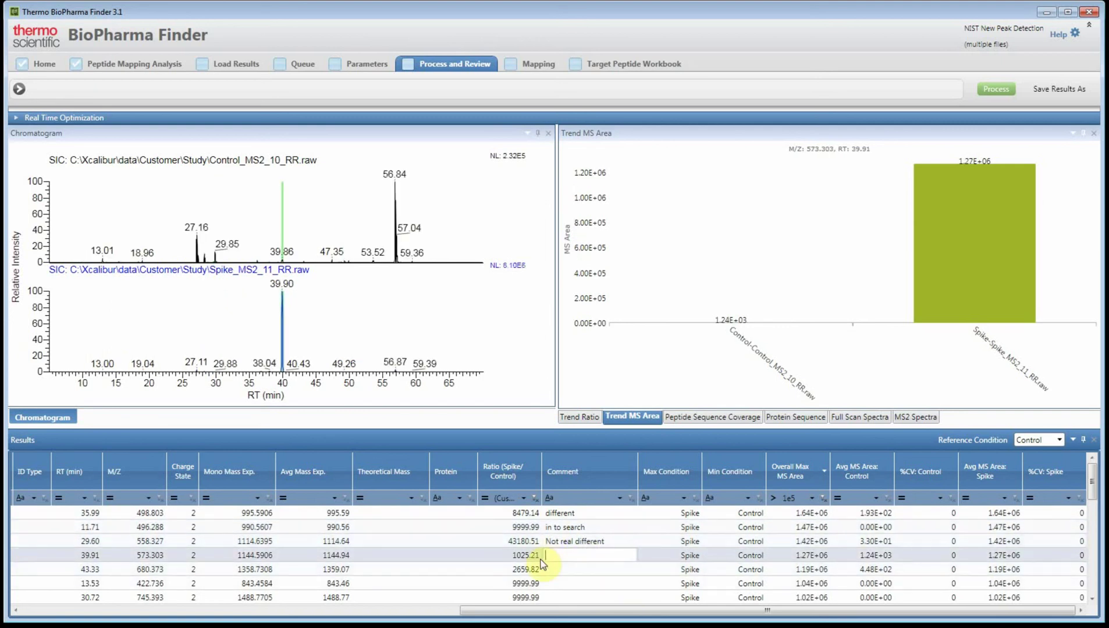